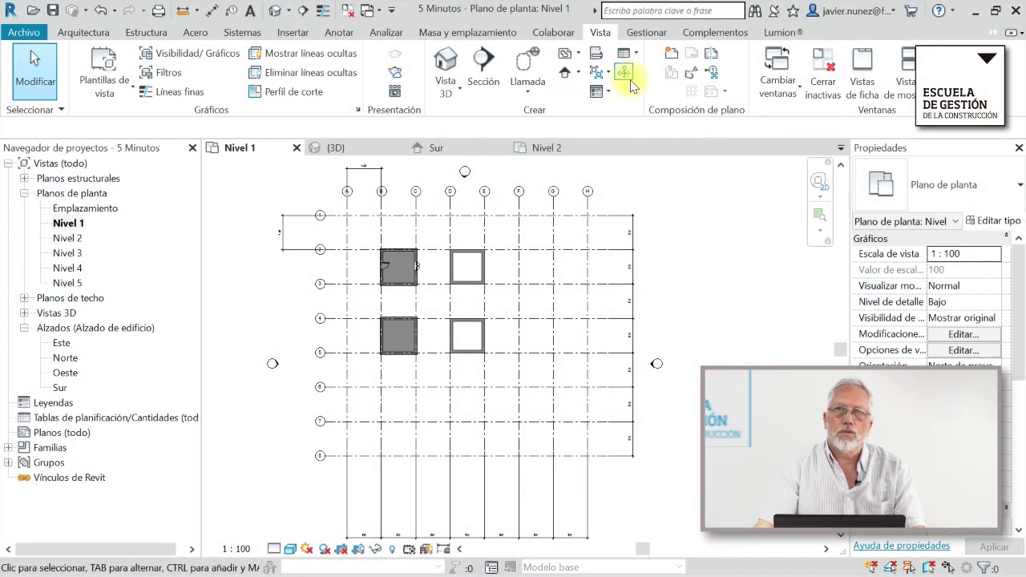
Open the Emplazamiento site plan and zoom out to frame the whole grid with margin.
double_click(93, 210)
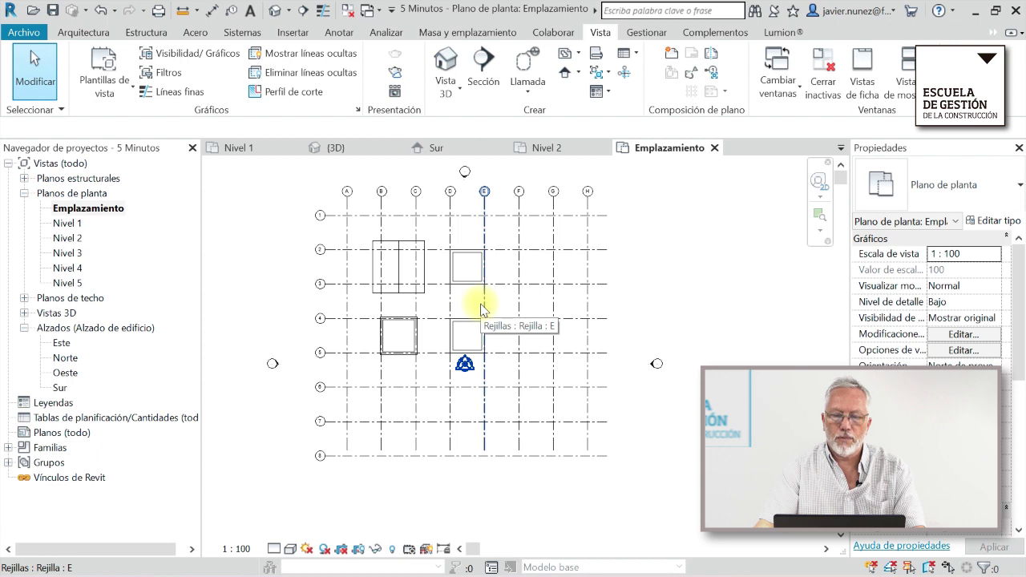
scroll(481, 309, "down", 2)
scroll(485, 308, "down", 1)
scroll(494, 313, "down", 2)
scroll(501, 317, "down", 1)
scroll(507, 321, "down", 1)
middle_click_drag(492, 343, 486, 326)
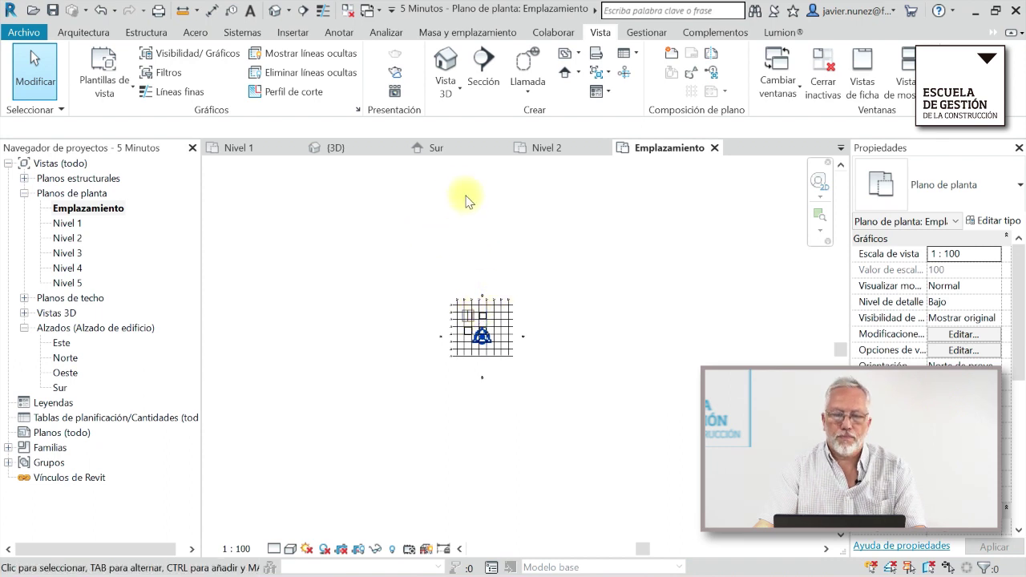
Start a new Superficie topográfica in Colocar punto mode with the Elevación value selected.
left_click(465, 33)
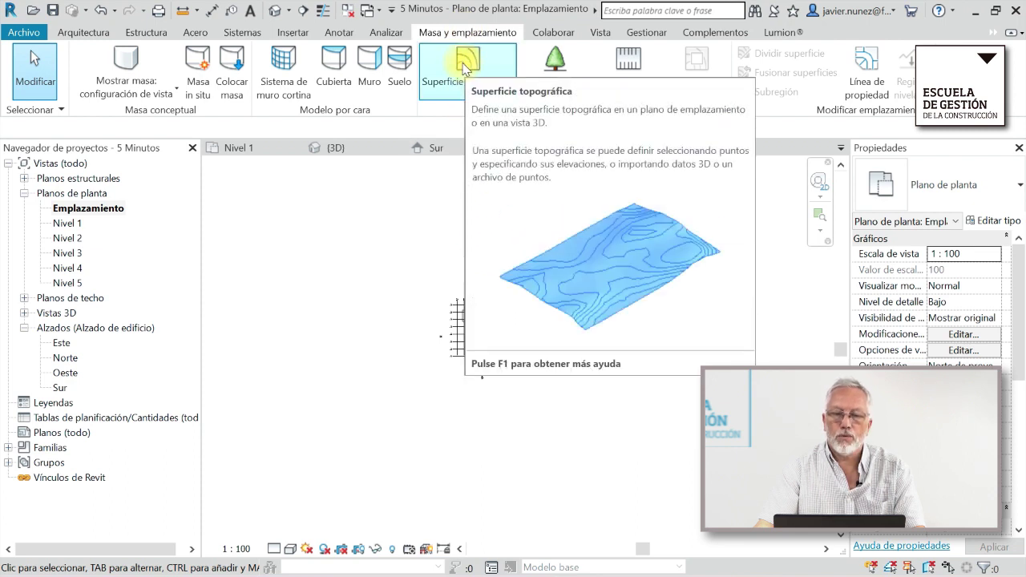
left_click(466, 68)
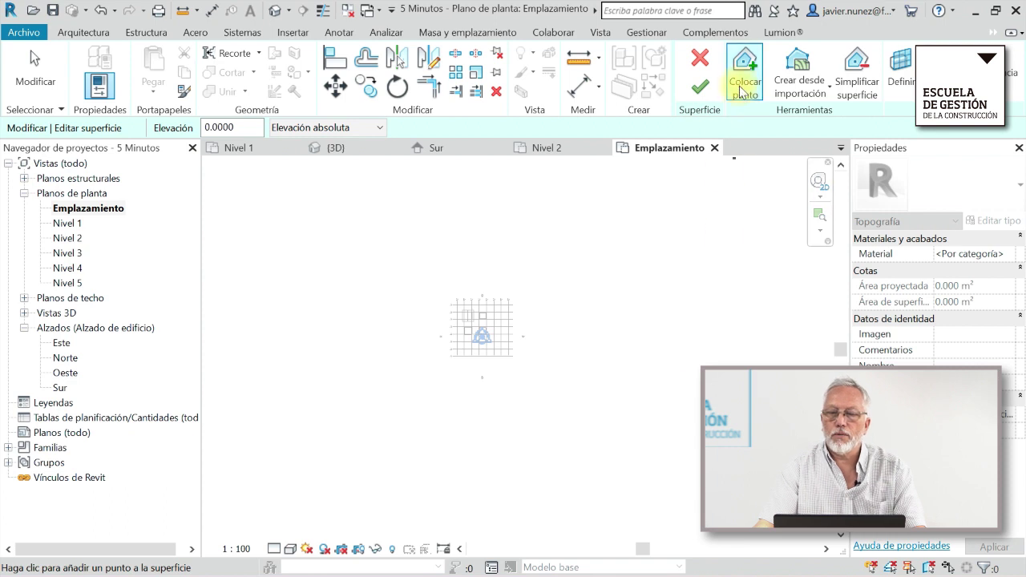
mouse_move(745, 69)
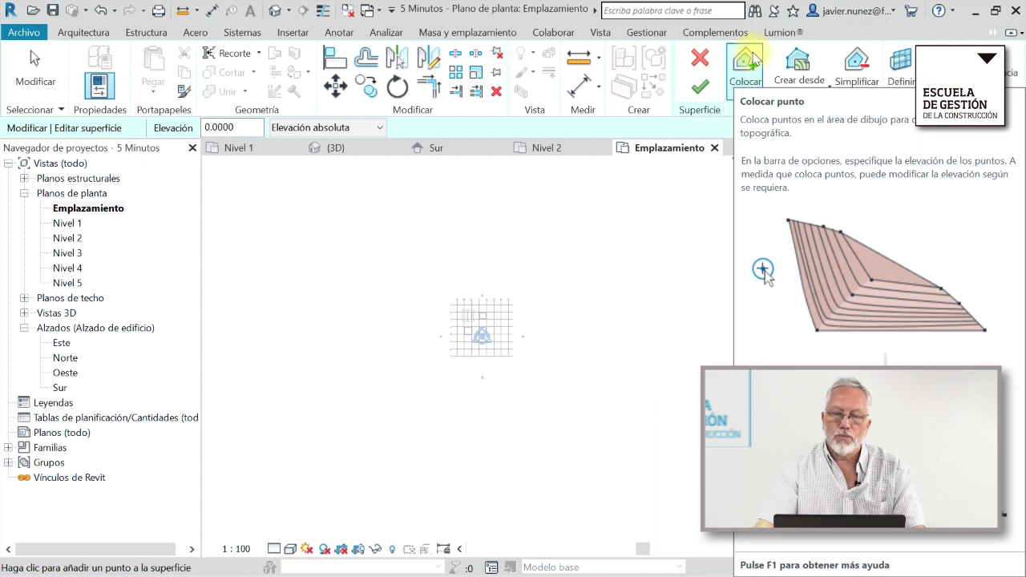
left_click(752, 58)
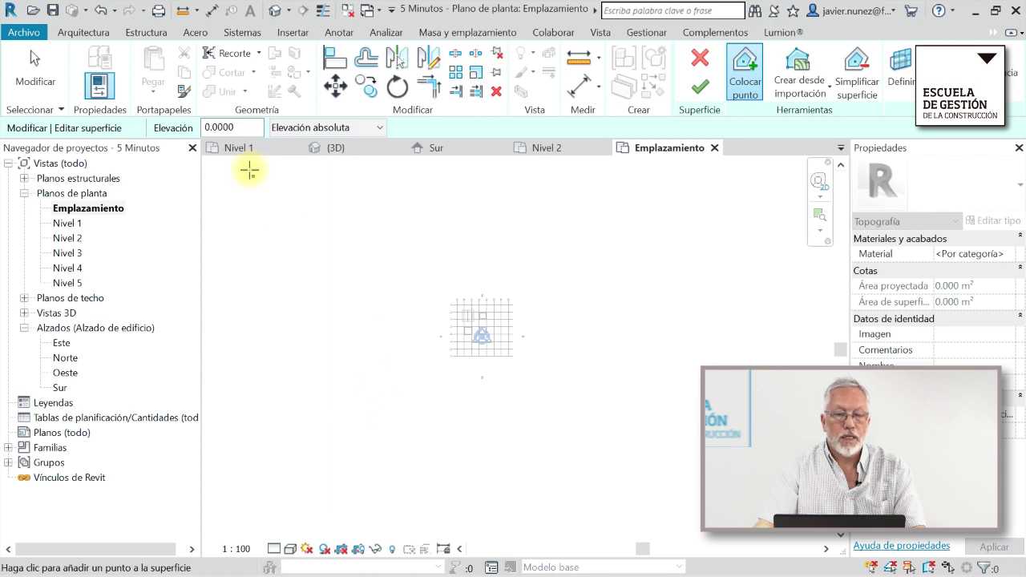
left_click(211, 128)
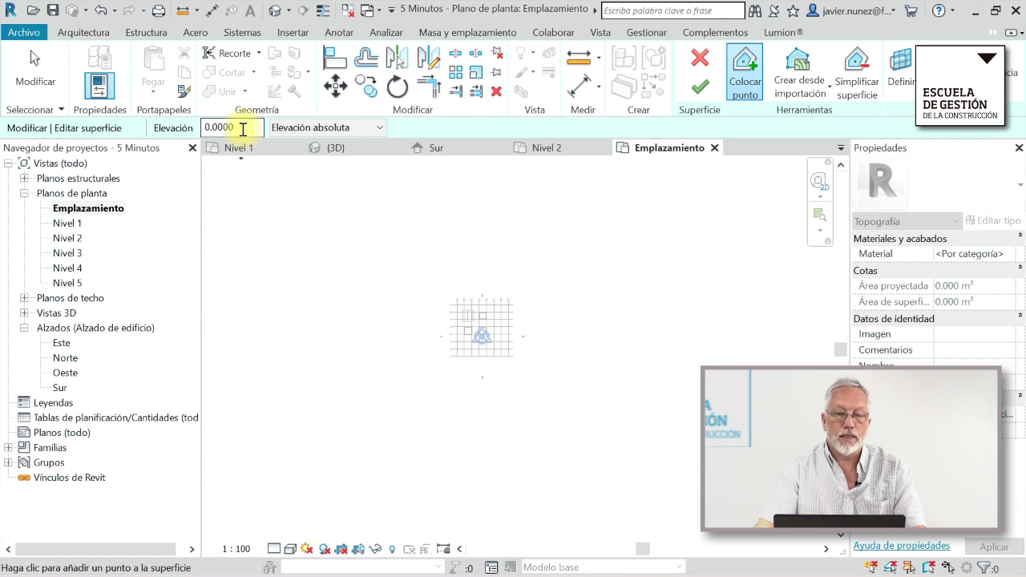
Place seven elevation -12 points along the bottom of the site, giving 5160.092 m².
left_click_drag(243, 130, 197, 128)
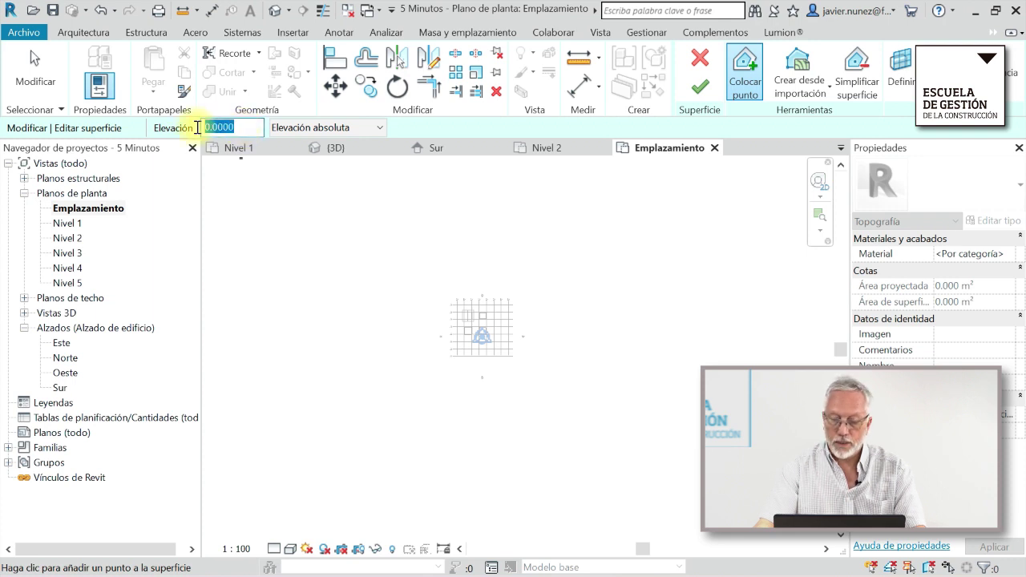
type("1212")
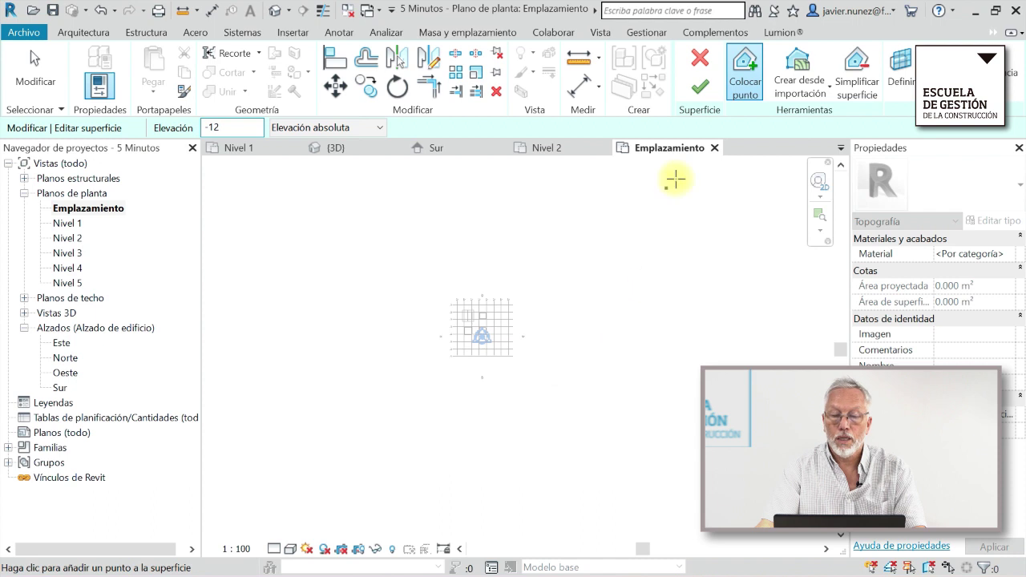
left_click(352, 463)
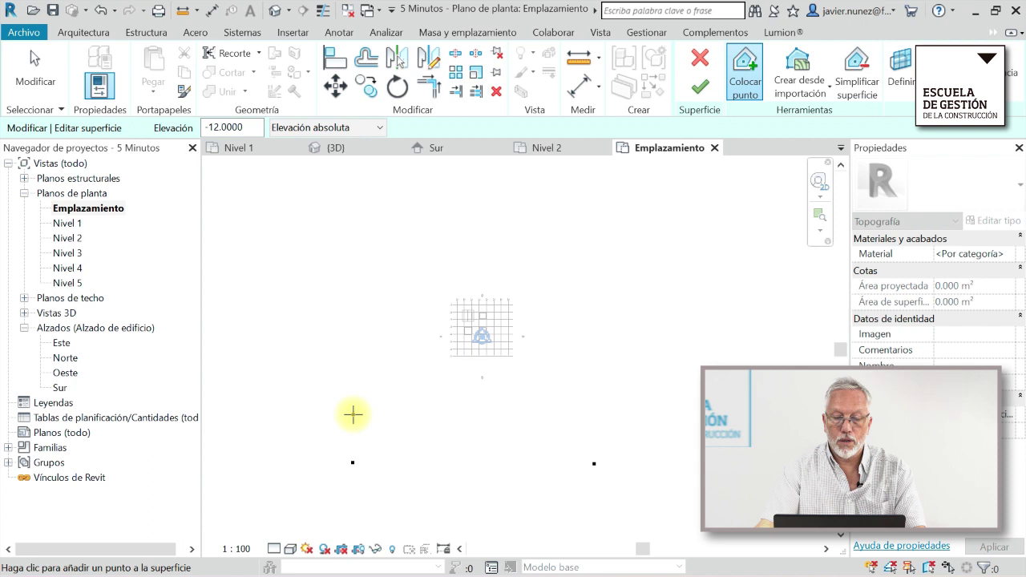
left_click(353, 415)
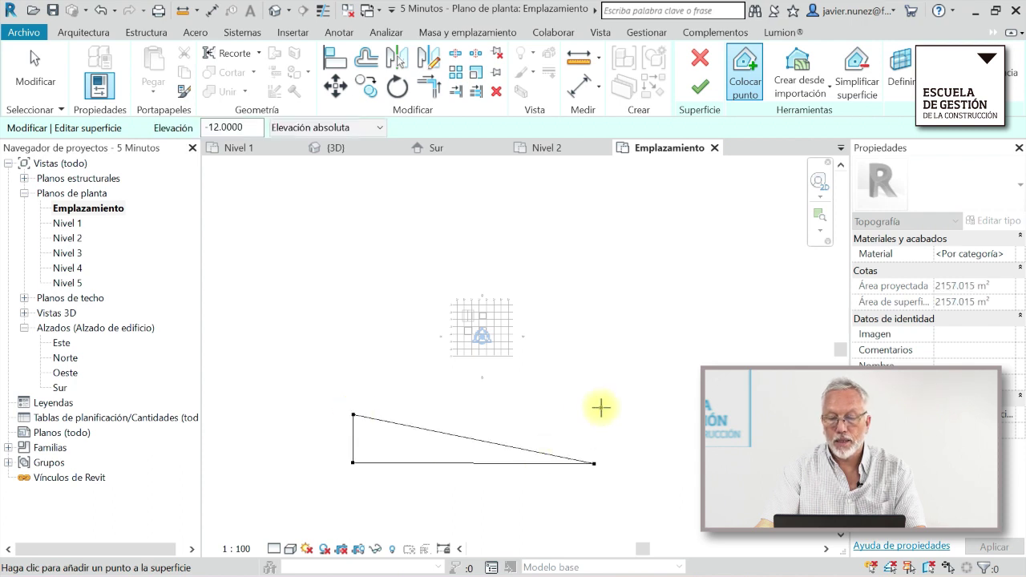
left_click(594, 406)
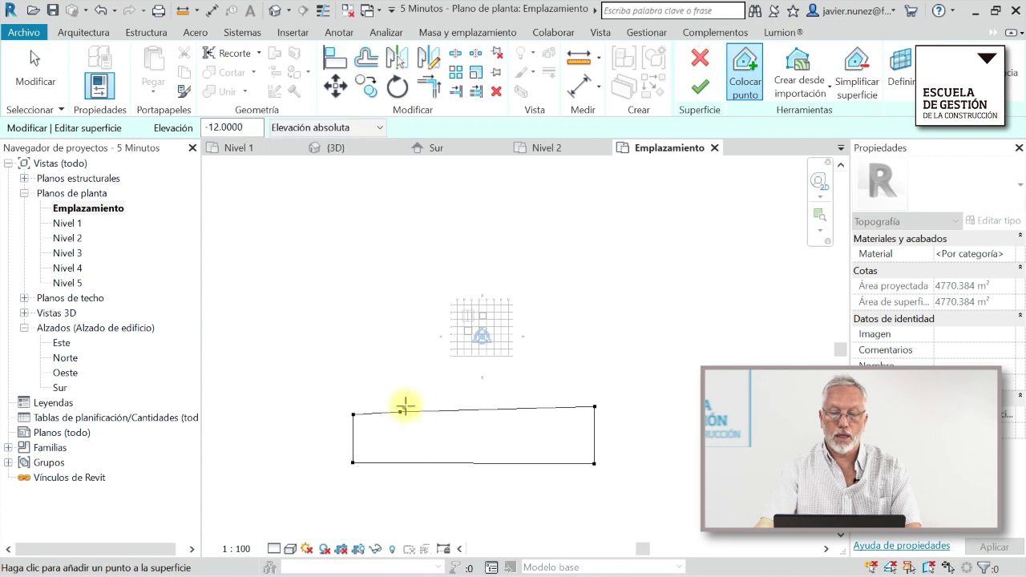
left_click(499, 407)
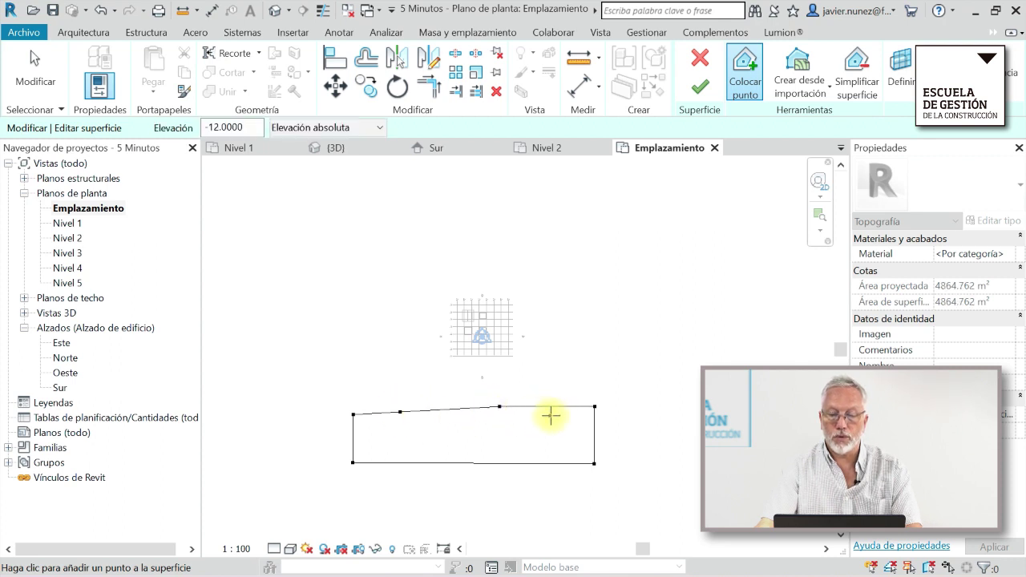
left_click(562, 419)
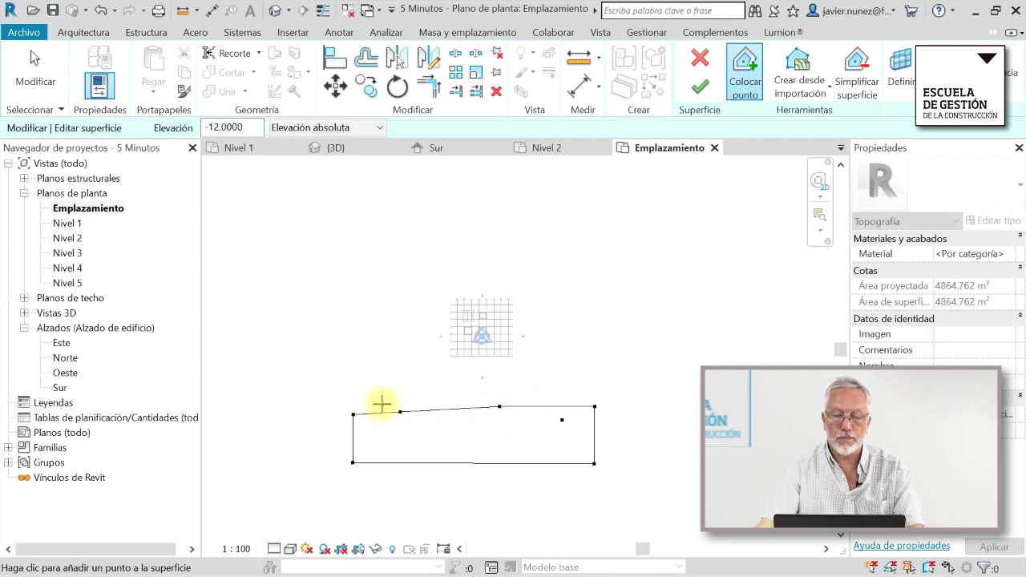
left_click(379, 405)
left_click(389, 247)
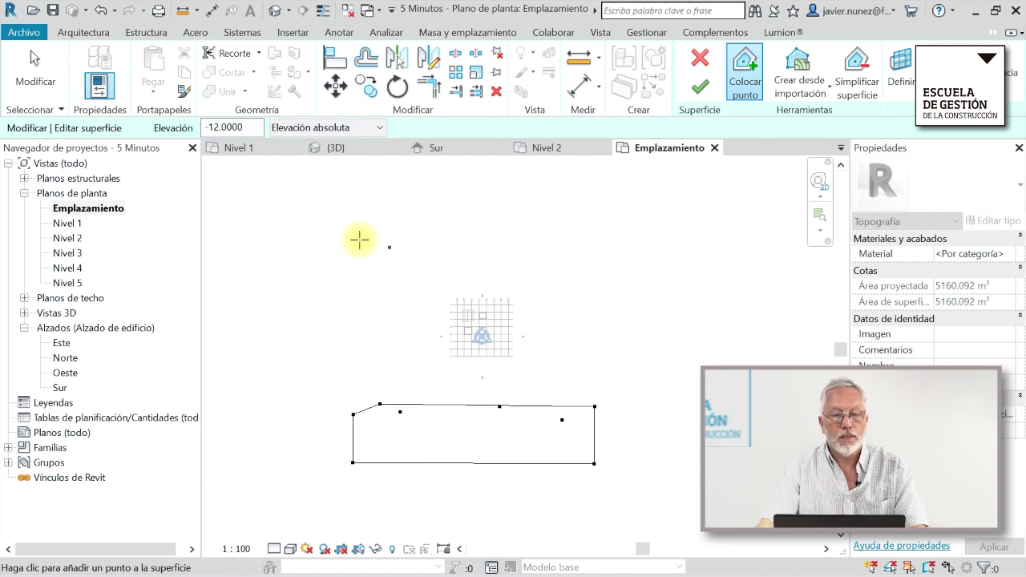
double_click(233, 126)
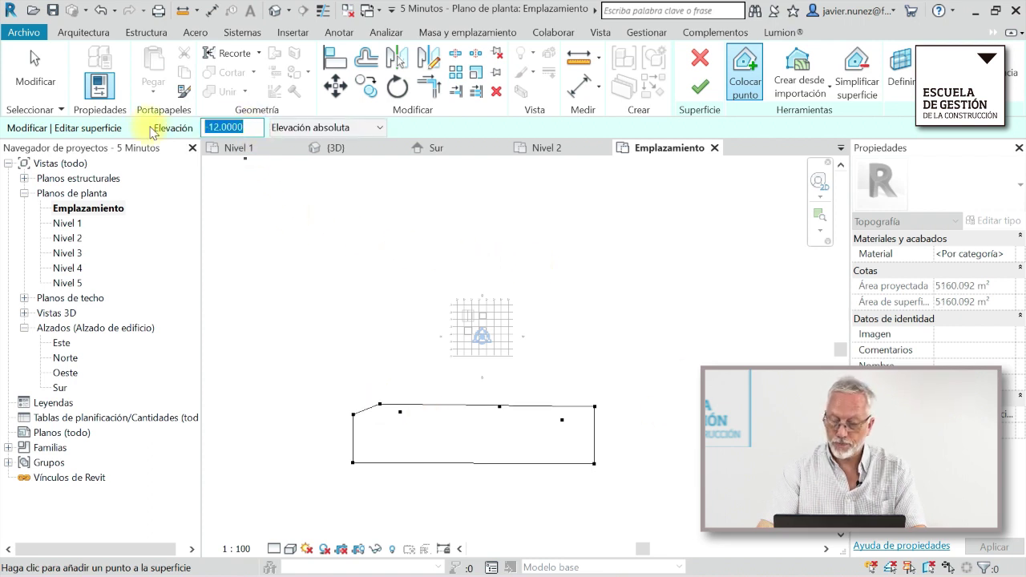
Place a row of seven terrain points at elevation -8 across the site.
type("-8")
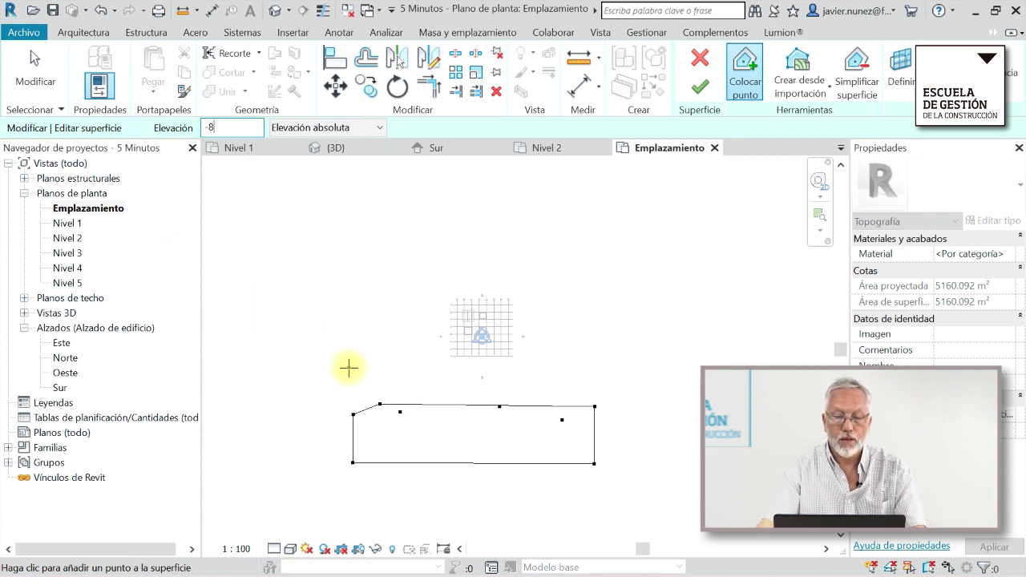
left_click(349, 369)
left_click(464, 374)
left_click(417, 383)
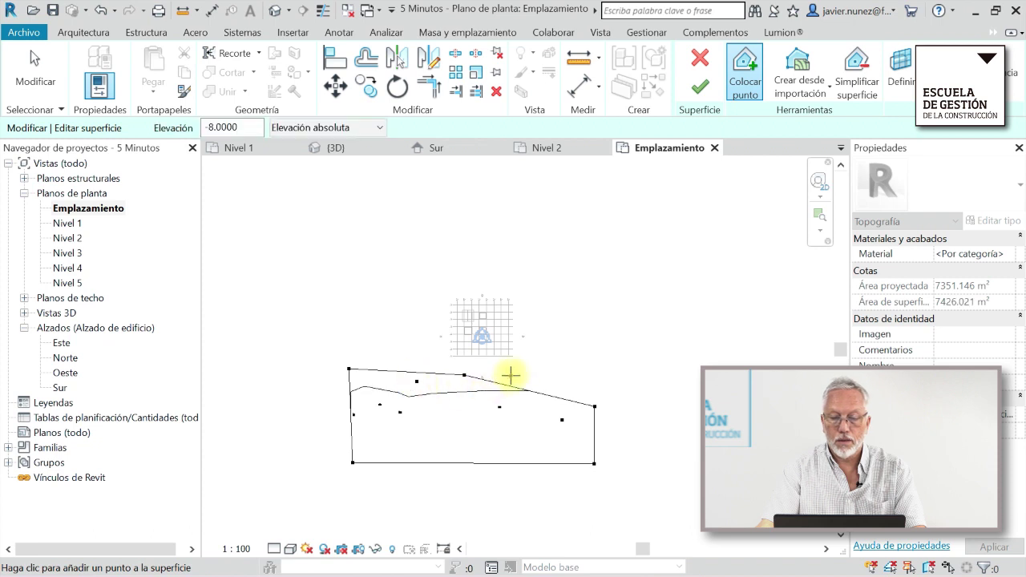
left_click(513, 373)
left_click(558, 367)
left_click(589, 382)
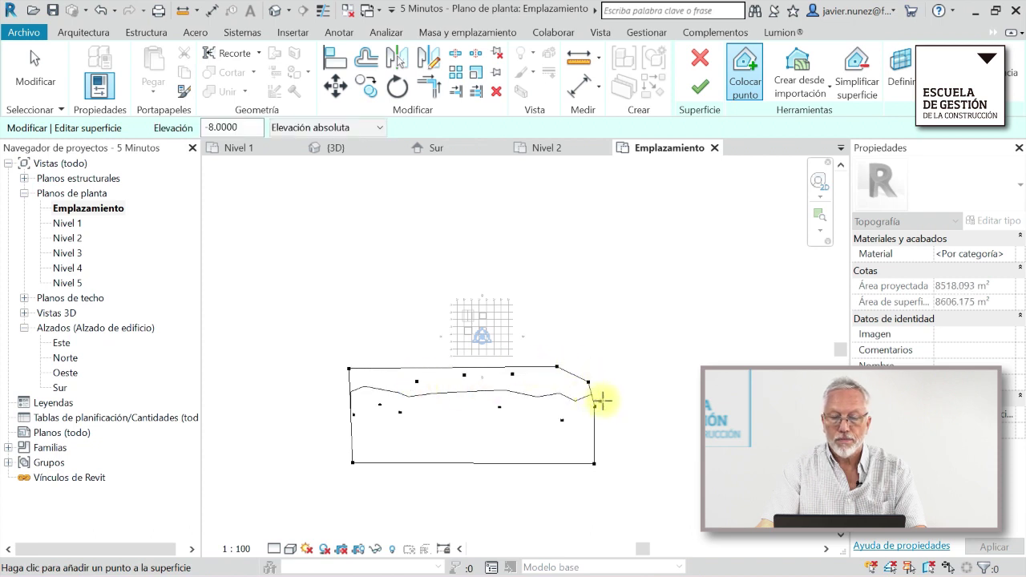
left_click(600, 372)
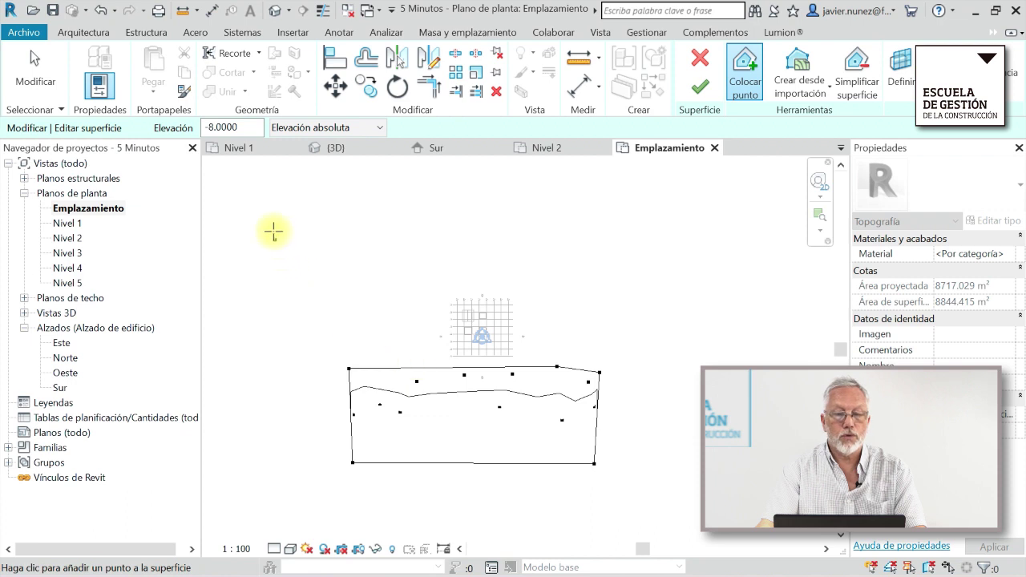
Add a higher row of eight points at elevation -4 below the buildings.
left_click(214, 128)
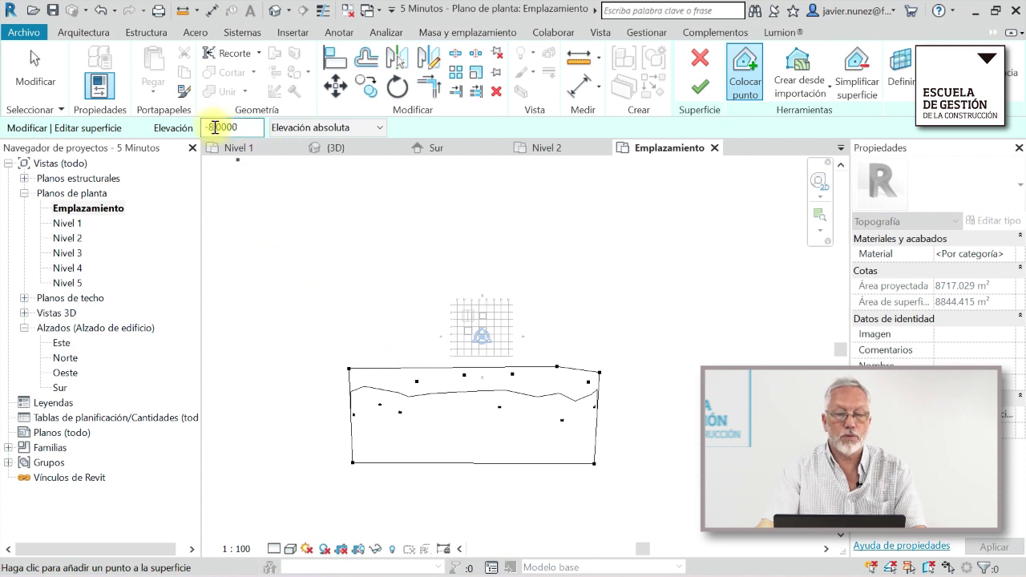
type("4")
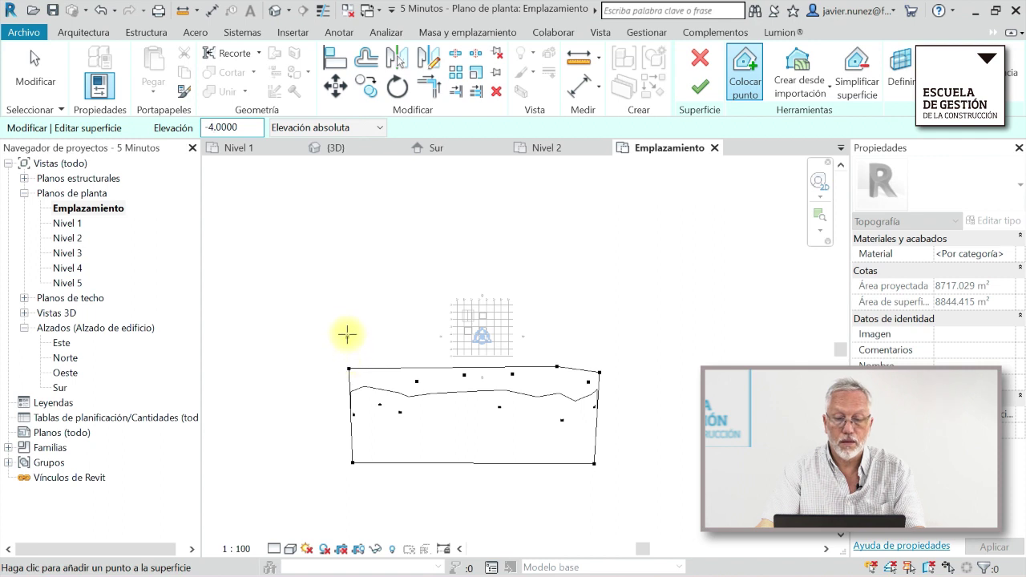
left_click(345, 321)
left_click(415, 374)
left_click(450, 371)
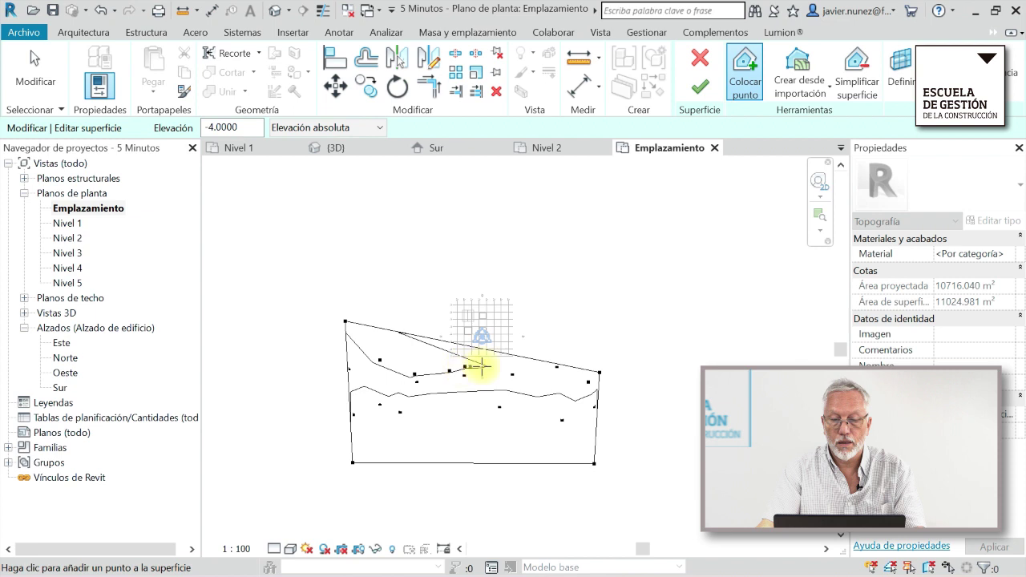
left_click(492, 366)
left_click(527, 370)
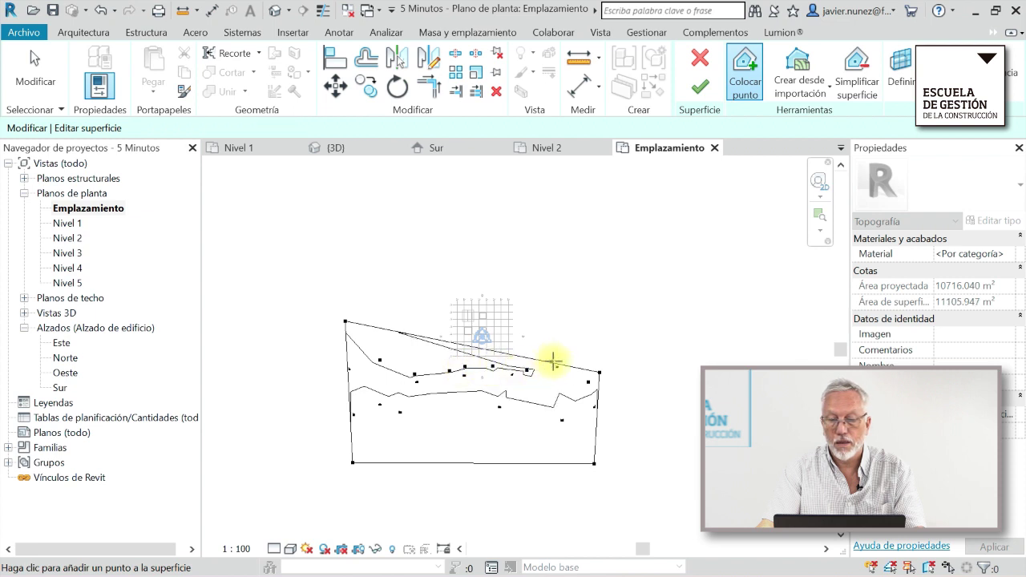
left_click(559, 358)
left_click(587, 360)
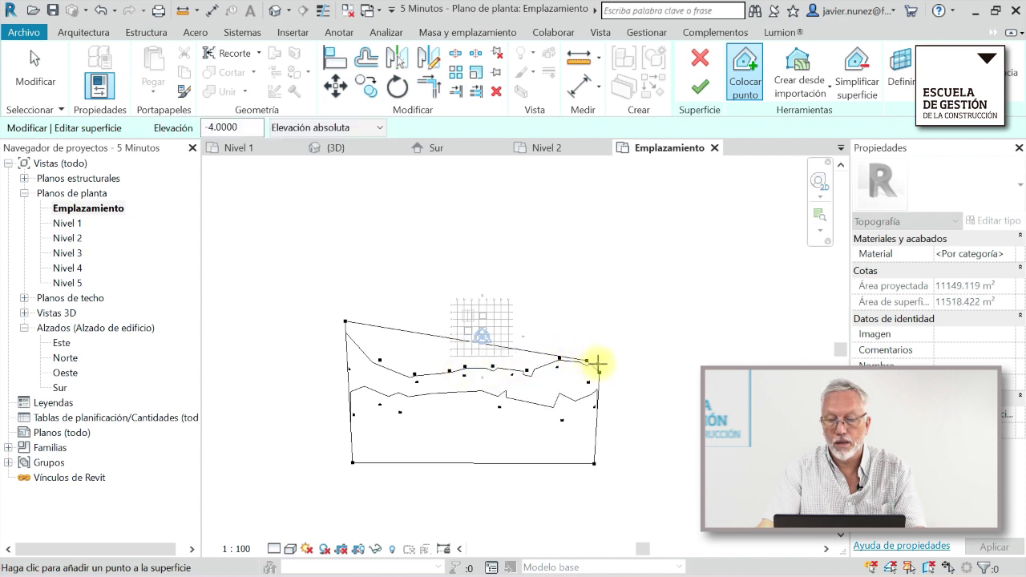
left_click(600, 363)
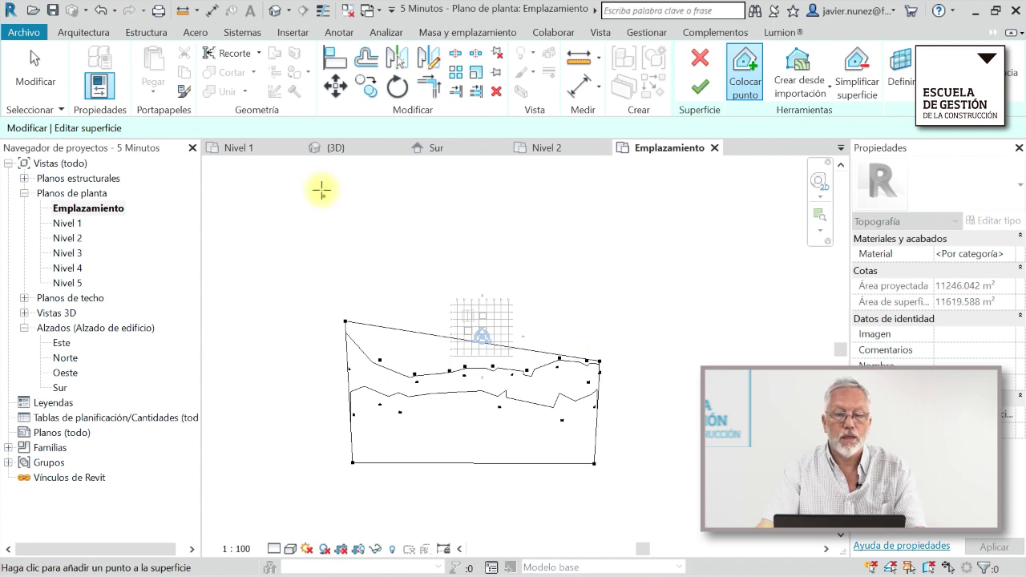
left_click_drag(210, 128, 243, 127)
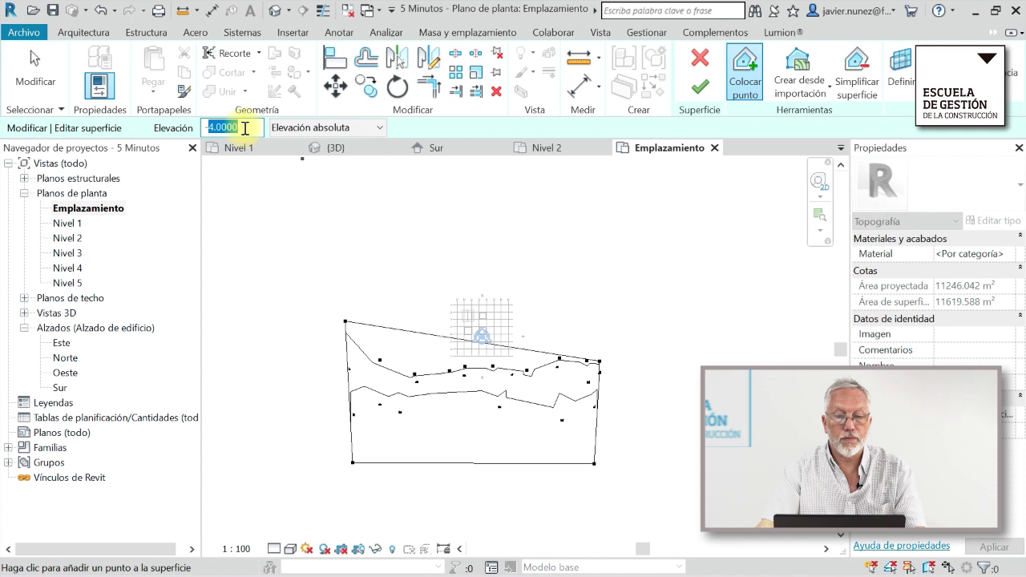
Add a row of seven terrain points at elevation -2 along the top edge.
type("-2")
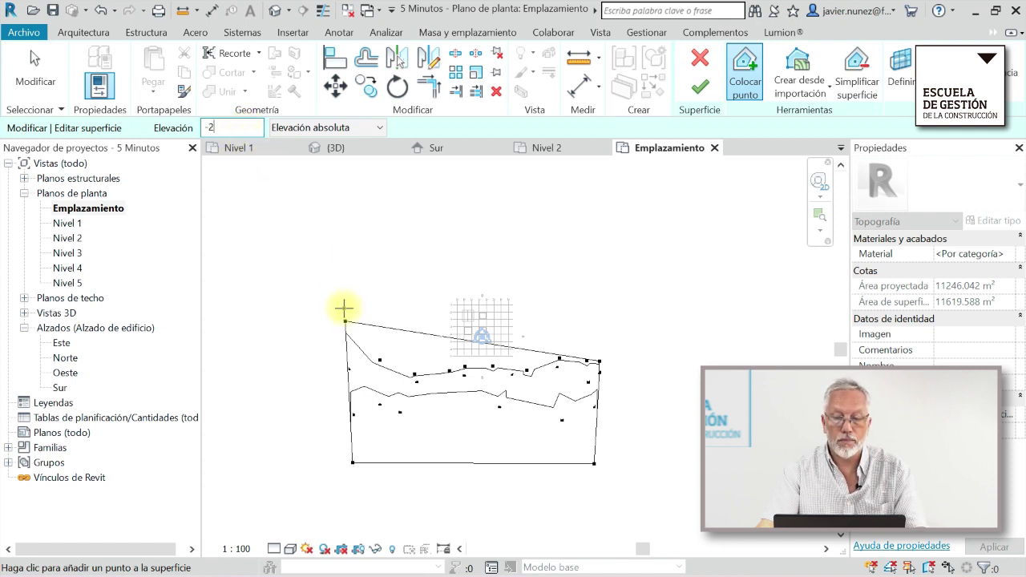
left_click(344, 308)
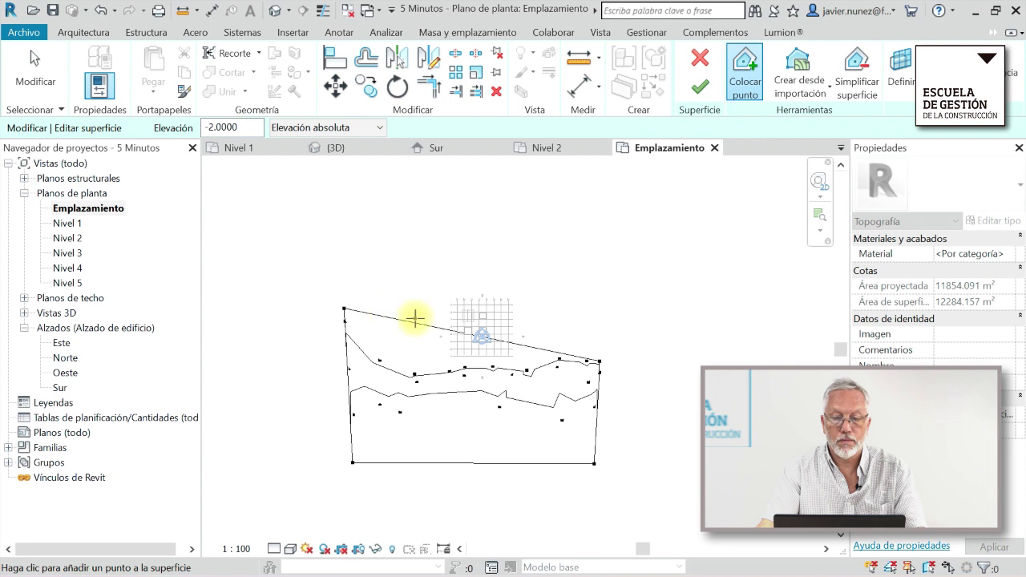
left_click(396, 335)
left_click(438, 333)
left_click(488, 317)
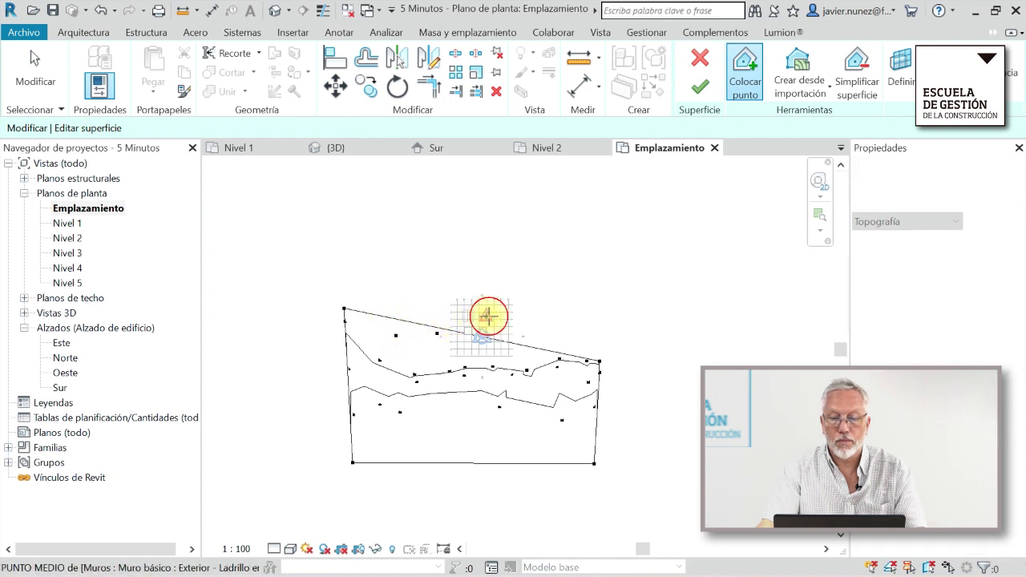
left_click(527, 316)
left_click(582, 313)
left_click(602, 314)
Add a row of elevation 0 points further north of the -2 row.
double_click(221, 128)
type("0")
left_click(343, 269)
left_click(485, 269)
left_click(564, 265)
left_click(605, 269)
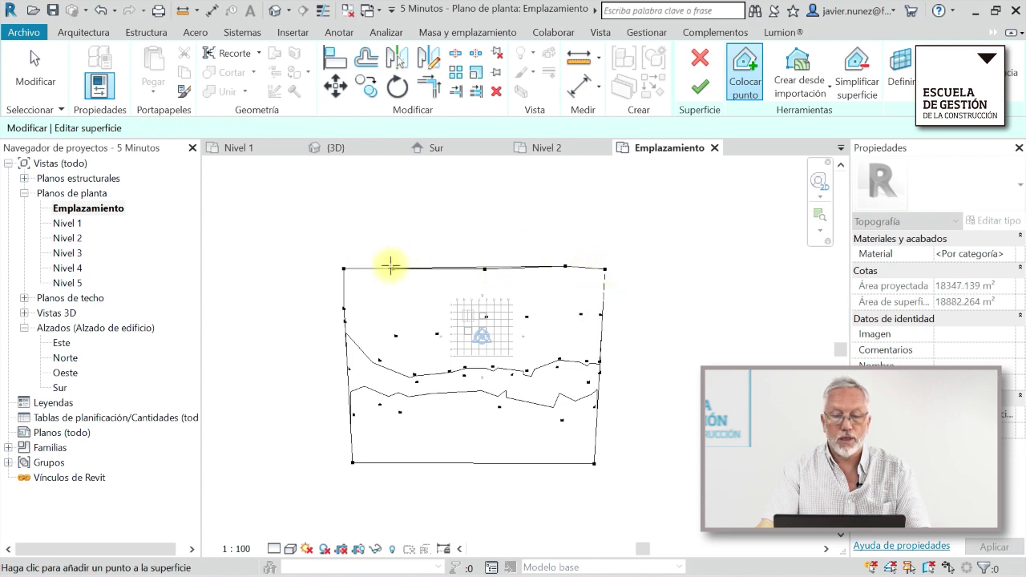
left_click(393, 267)
Add a new northern edge row of elevation 0 points, plus one on the left edge.
left_click(341, 225)
left_click(409, 224)
left_click(472, 226)
left_click(536, 222)
left_click(579, 221)
left_click(605, 222)
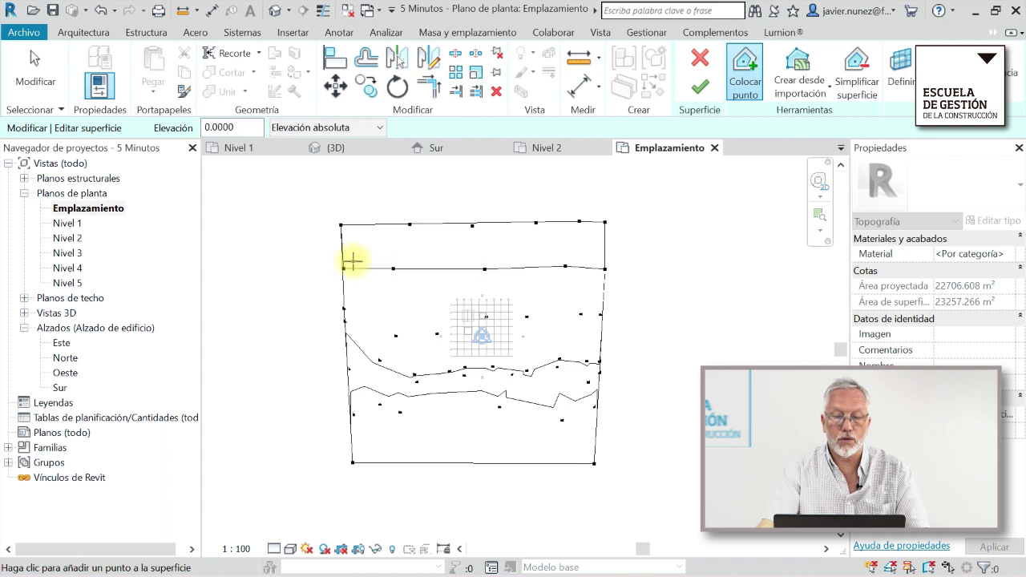
left_click(338, 247)
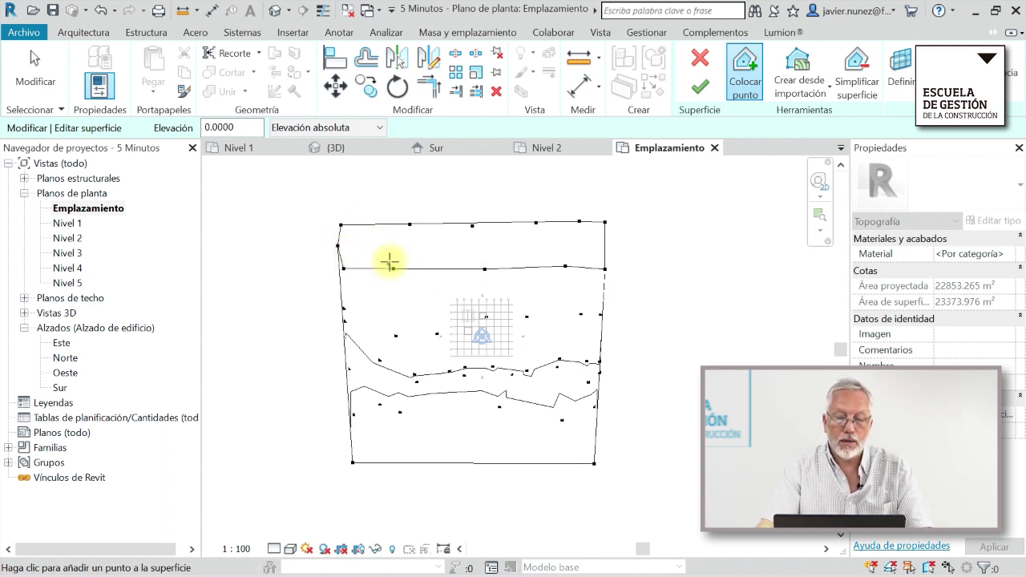
Outline the mound in the top-left corner with a ring of elevation 0 points.
left_click(356, 241)
left_click(355, 252)
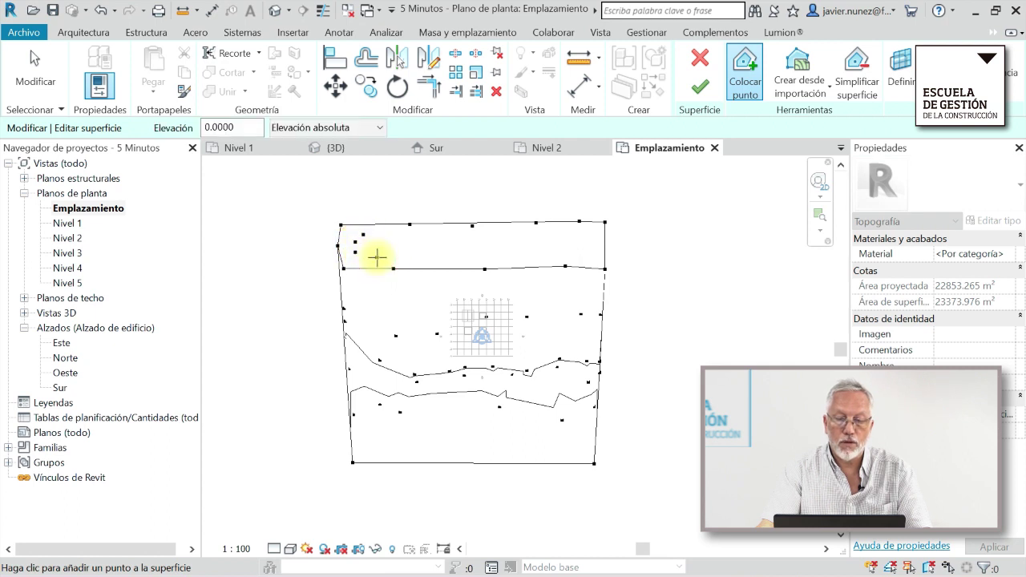
left_click(377, 257)
left_click(391, 252)
left_click(390, 237)
left_click(385, 233)
left_click(368, 255)
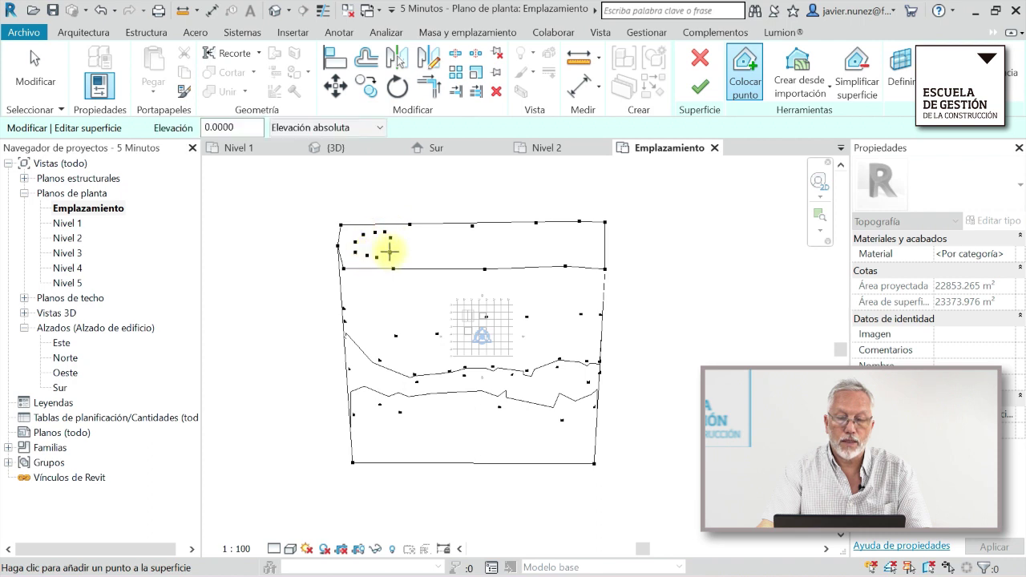
Raise the mound with two points at elevation 8 and finish the toposurface.
left_click(243, 130)
double_click(243, 131)
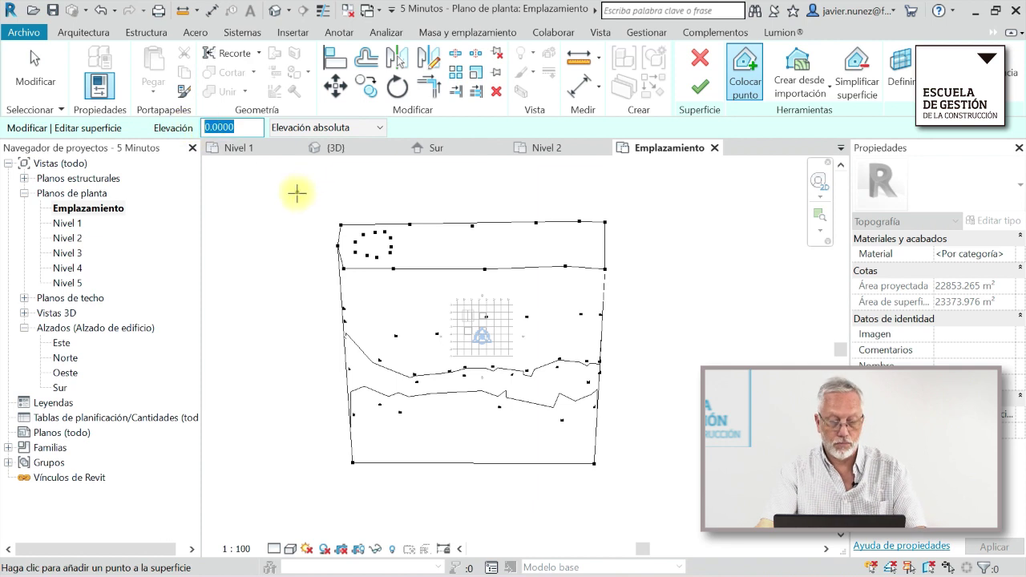
type("8")
left_click(364, 240)
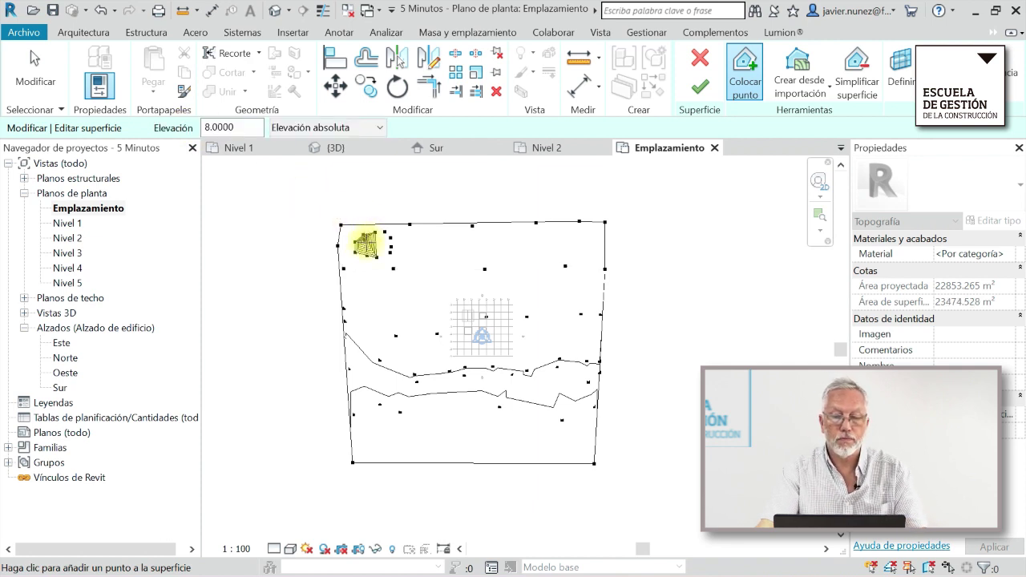
left_click(373, 242)
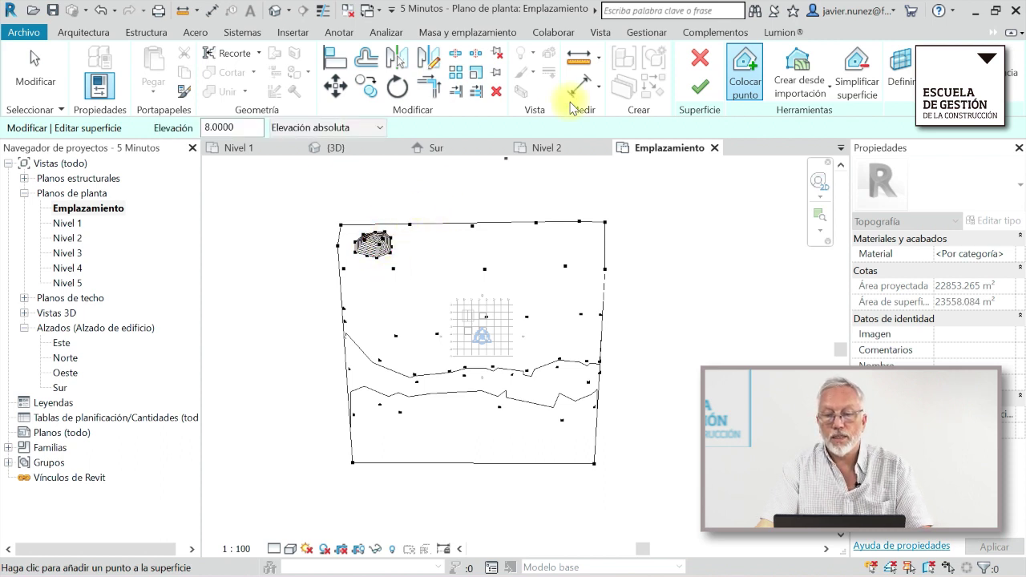
left_click(708, 94)
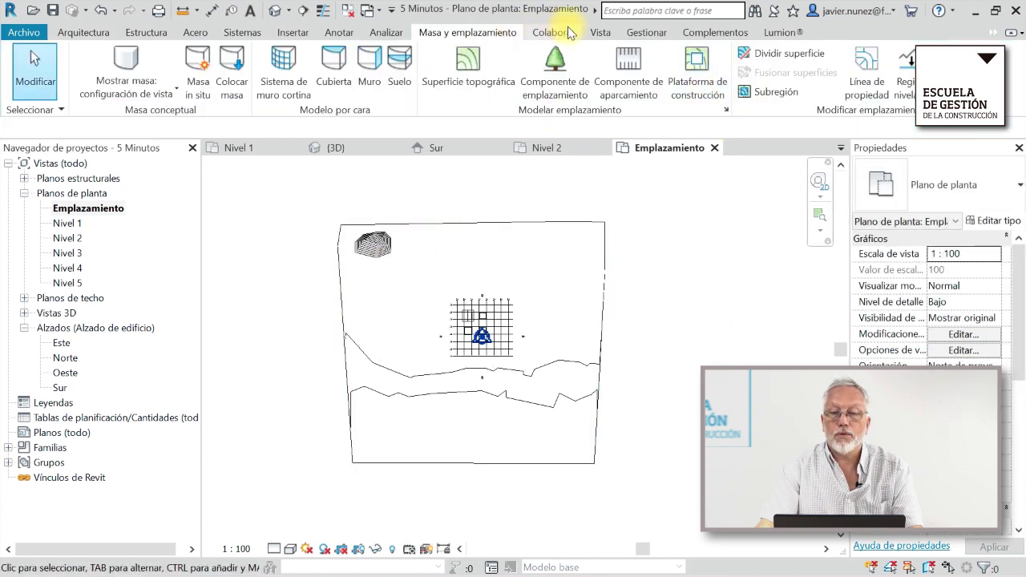
Open Vista 3D and view the sloped terrain and houses from the DERECHA side.
left_click(600, 32)
left_click(443, 60)
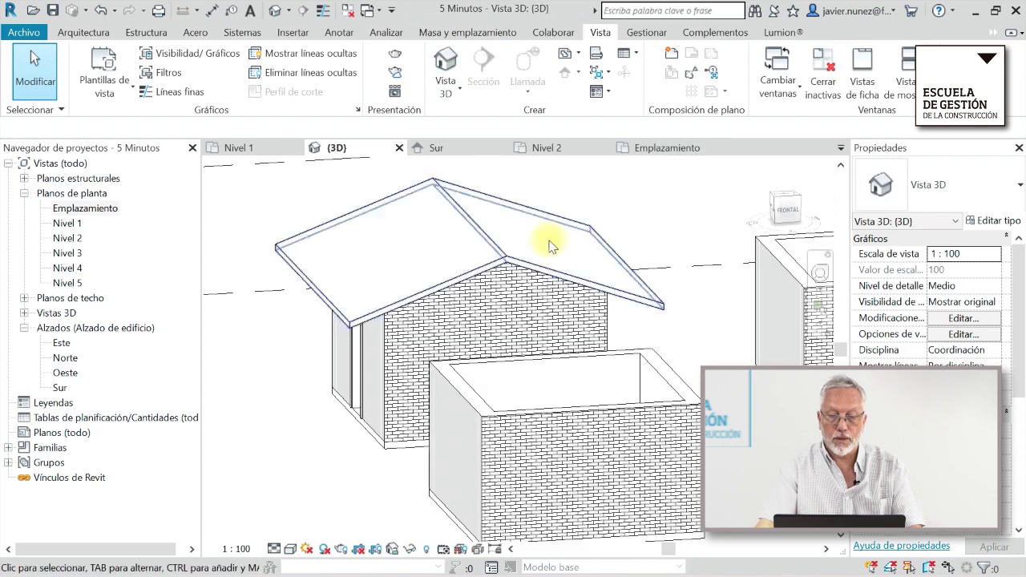
scroll(473, 449, "down", 3)
scroll(474, 401, "down", 3)
scroll(508, 426, "down", 1)
middle_click_drag(527, 417, 366, 412, "shift")
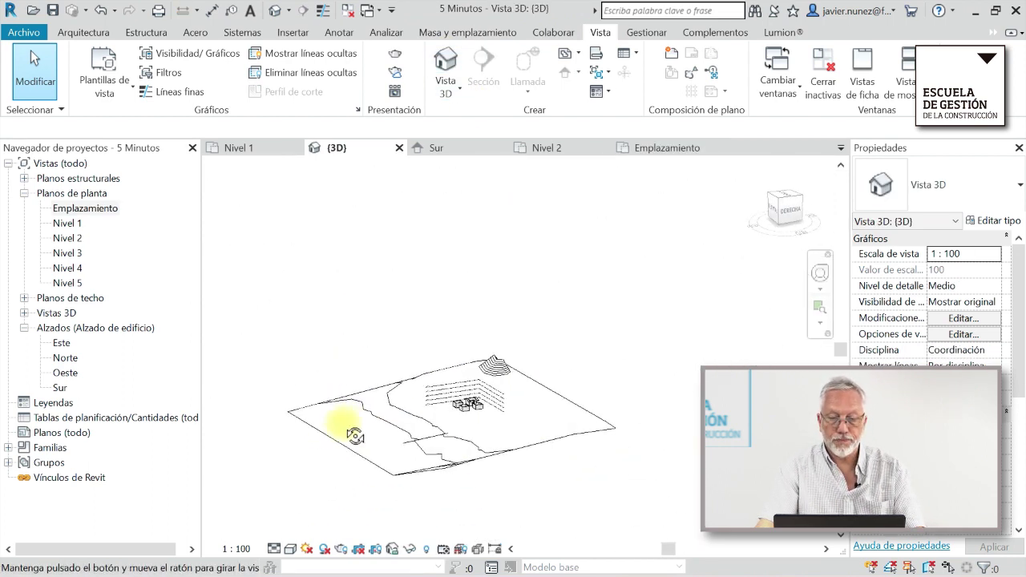
scroll(561, 361, "up", 3)
middle_click_drag(495, 435, 648, 281)
left_click(784, 210)
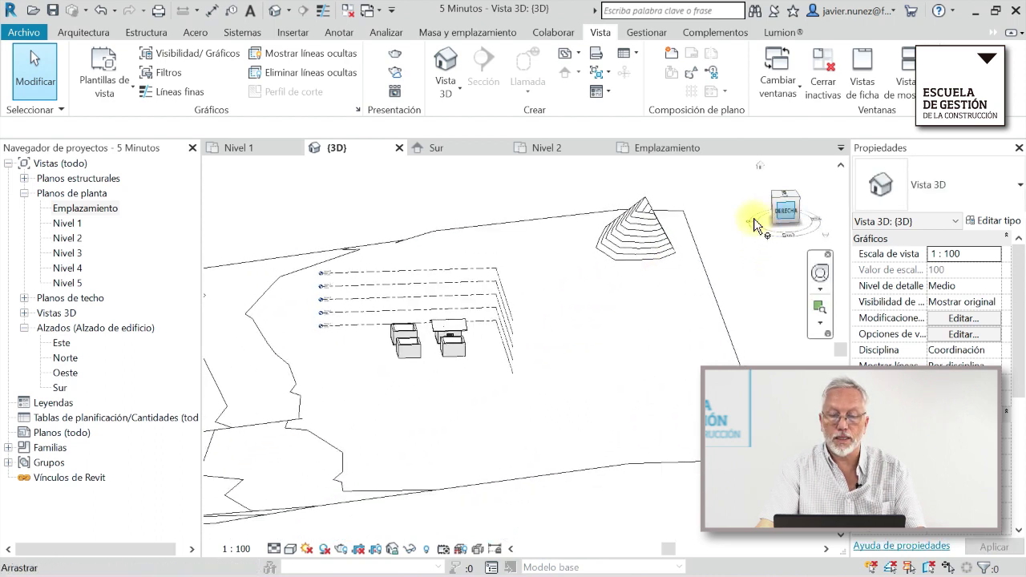
scroll(532, 372, "up", 2)
scroll(569, 360, "up", 3)
scroll(529, 316, "up", 2)
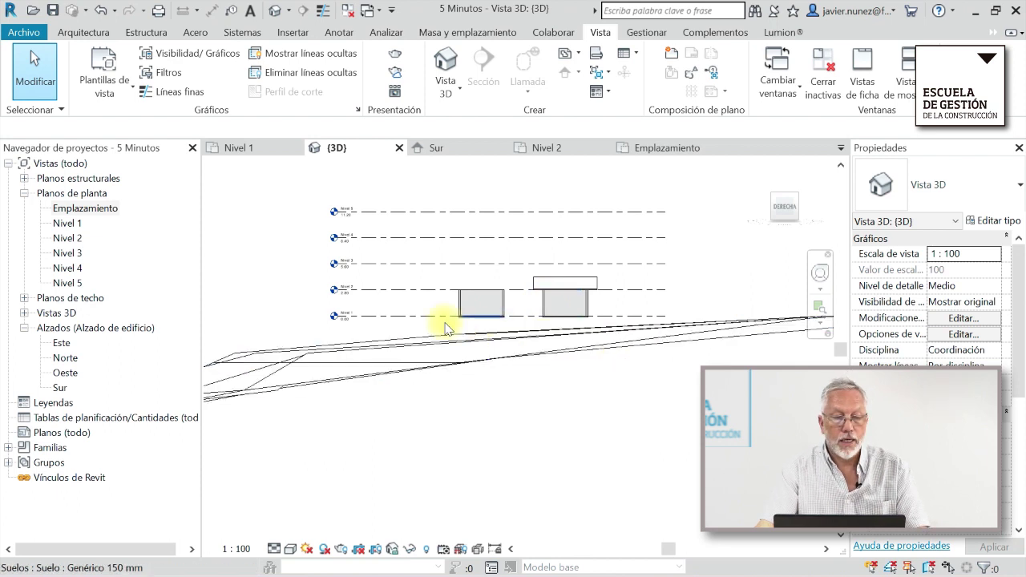
On Nivel 1, sketch a rectangular 19 × 18 building pad (342 m²) around the four buildings.
double_click(60, 226)
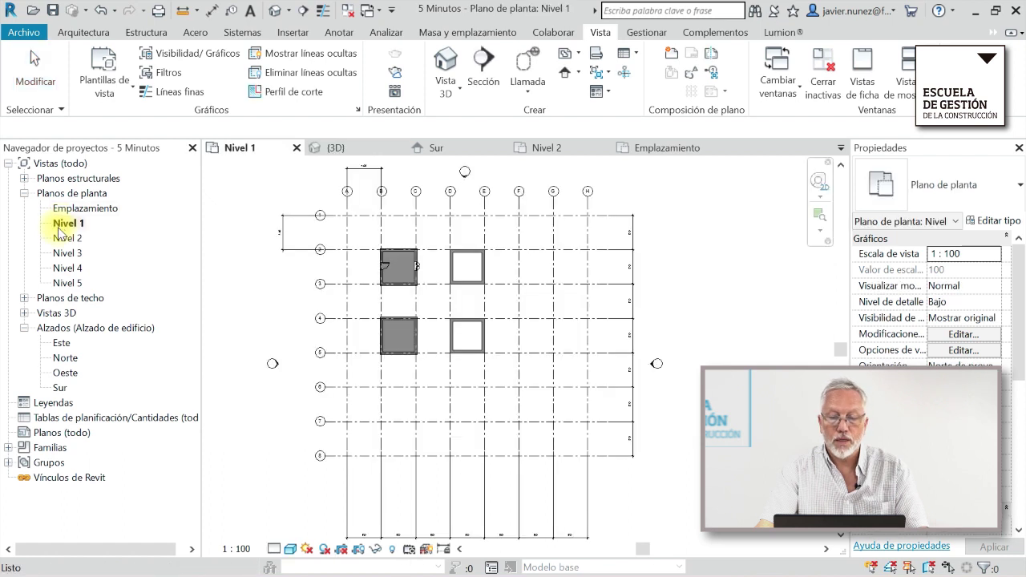
middle_click_drag(434, 416, 468, 418)
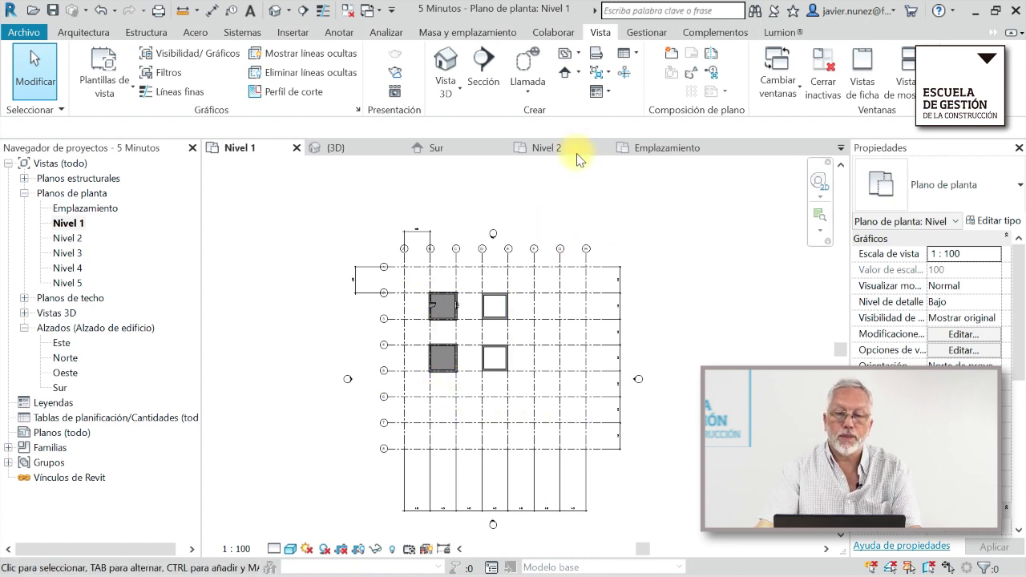
left_click(465, 36)
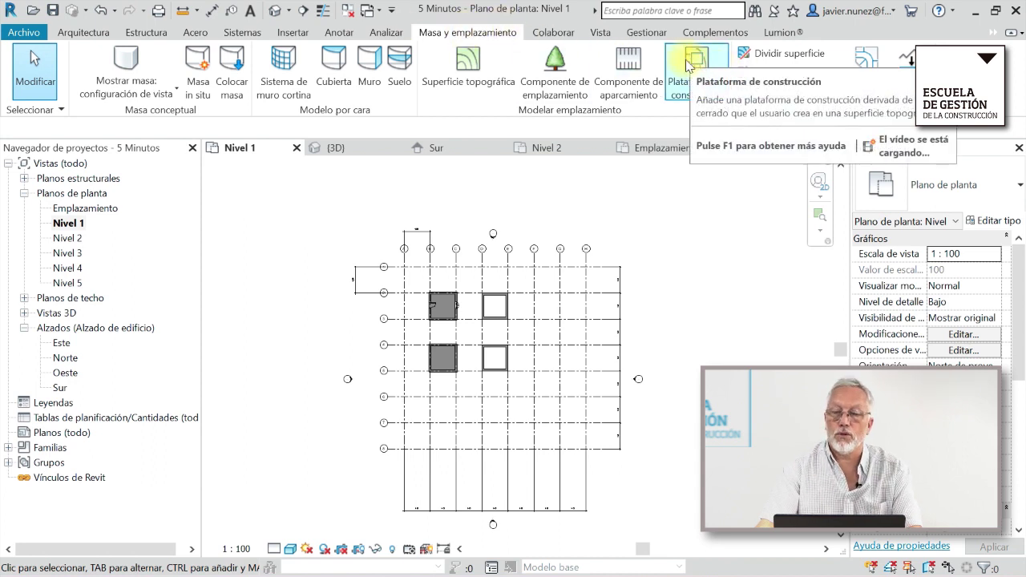
left_click(688, 69)
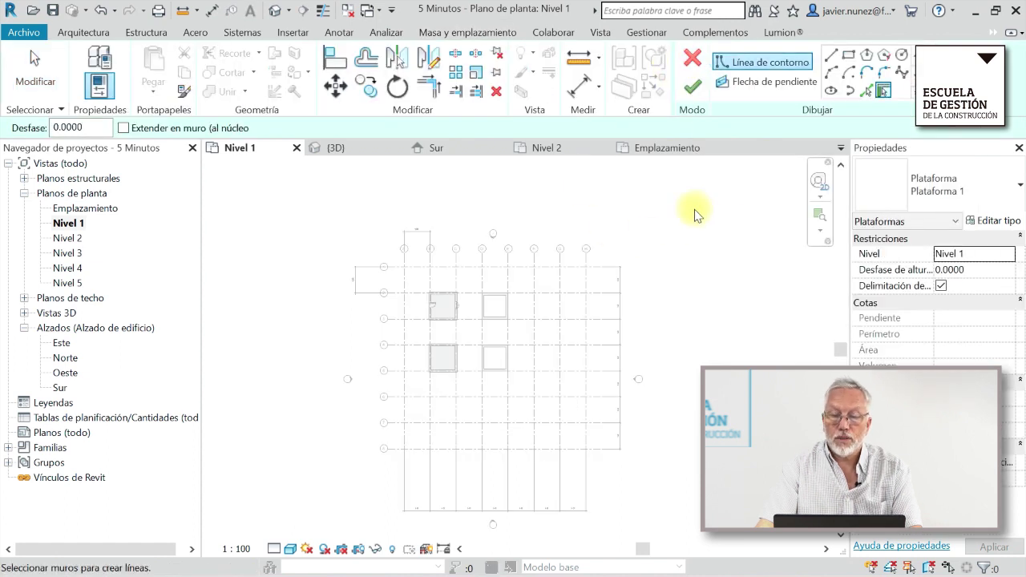
left_click(850, 56)
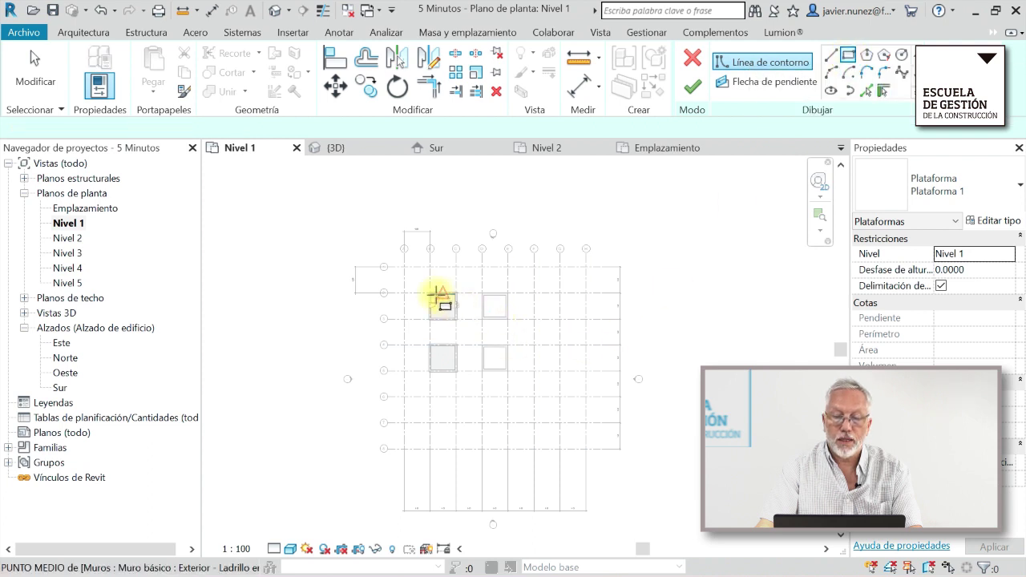
left_click(414, 280)
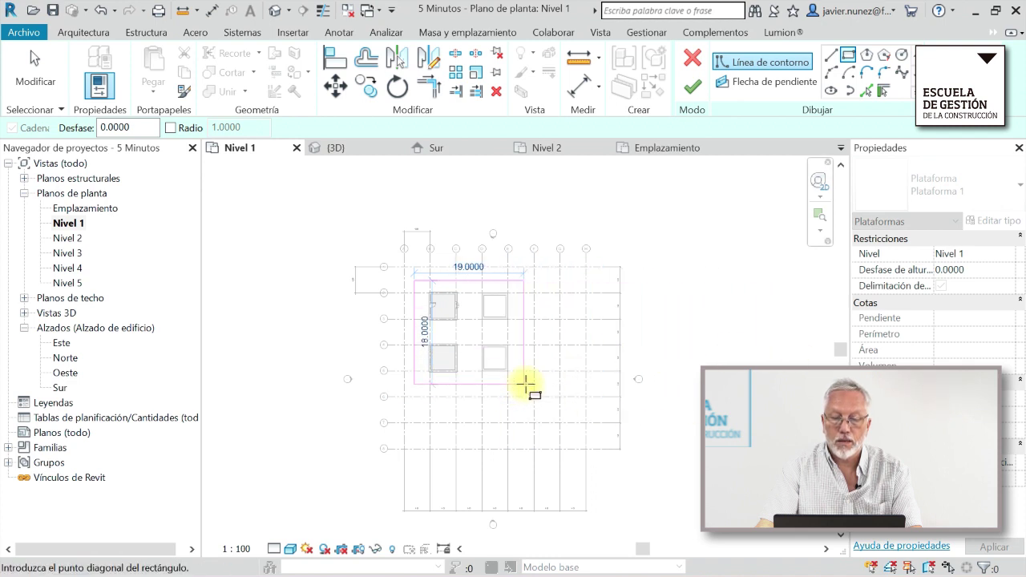
left_click(524, 386)
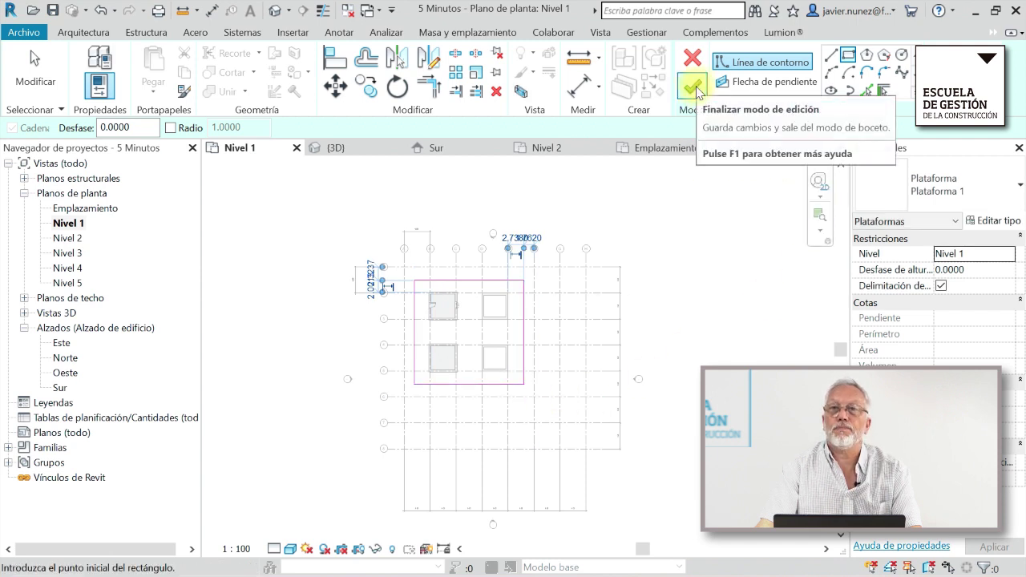
left_click(697, 90)
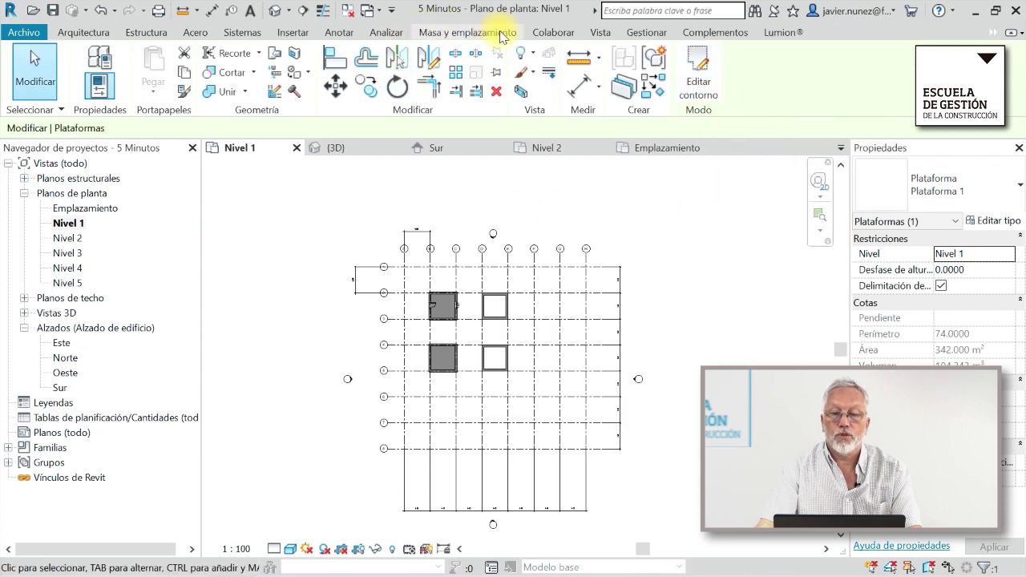
left_click(599, 32)
left_click(448, 67)
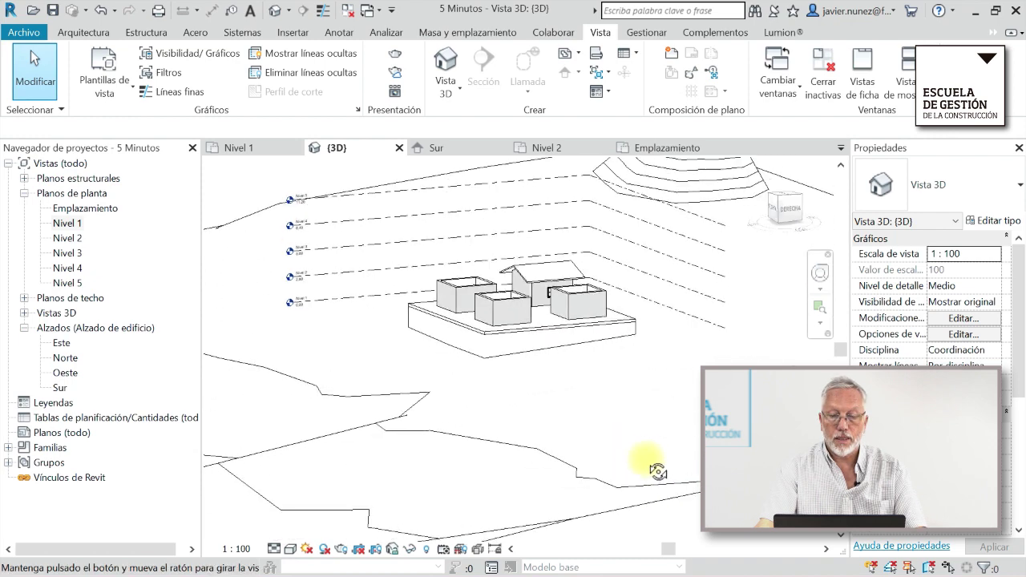
middle_click_drag(588, 436, 681, 470, "shift")
mouse_move(593, 390)
middle_mouse_down("shift")
mouse_move(607, 413)
mouse_move(550, 367)
mouse_move(508, 294)
mouse_move(526, 388)
mouse_move(550, 393)
middle_mouse_up("shift")
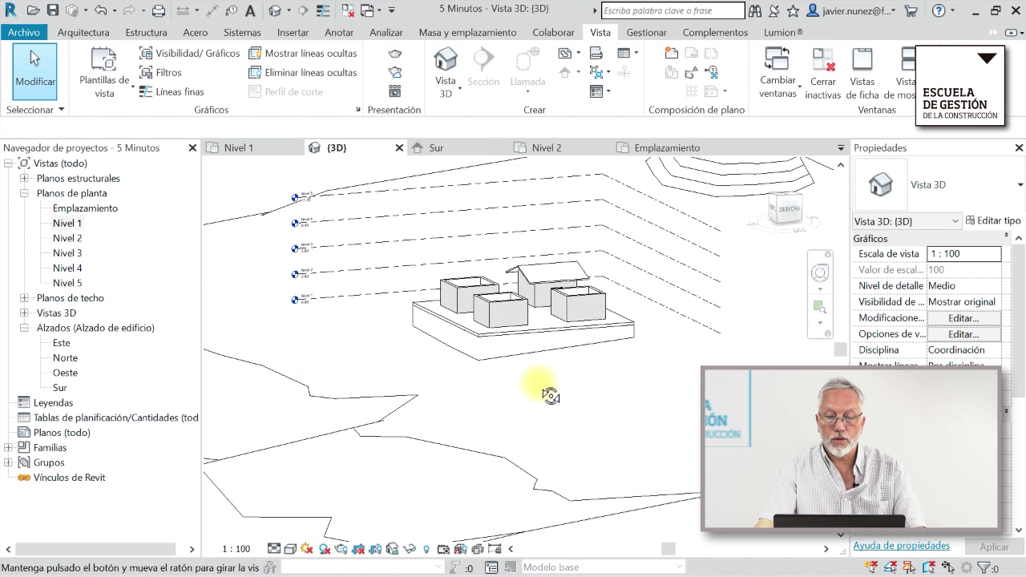
scroll(513, 353, "up", 3)
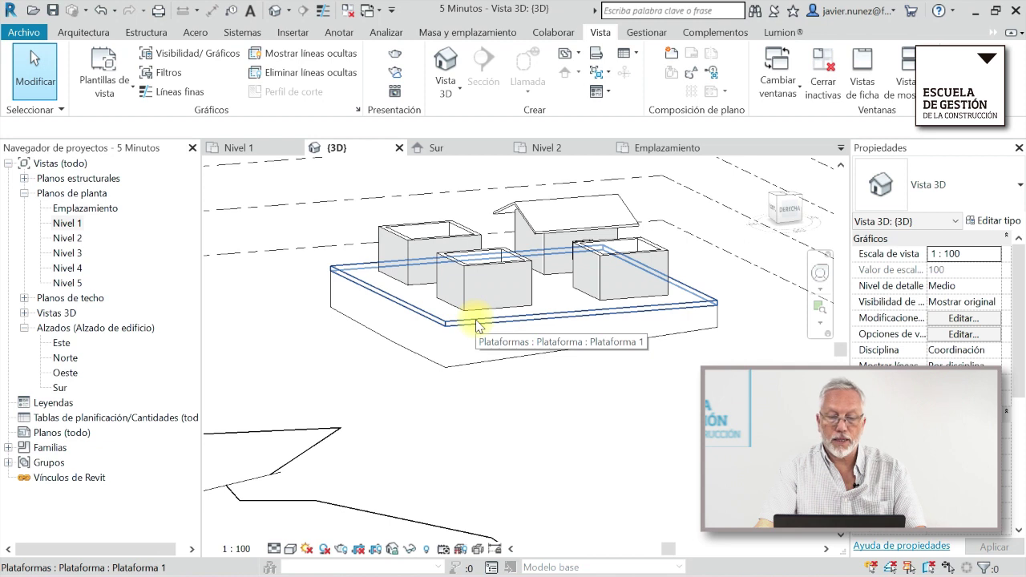
mouse_move(600, 412)
middle_mouse_down("shift")
mouse_move(659, 411)
mouse_move(559, 355)
middle_mouse_up("shift")
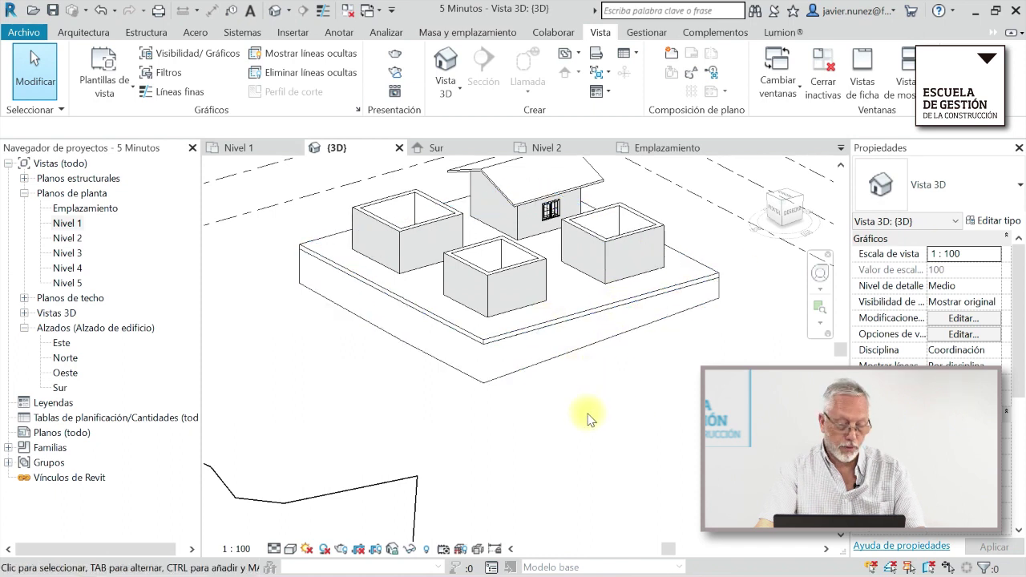
middle_click_drag(585, 415, 596, 331, "shift")
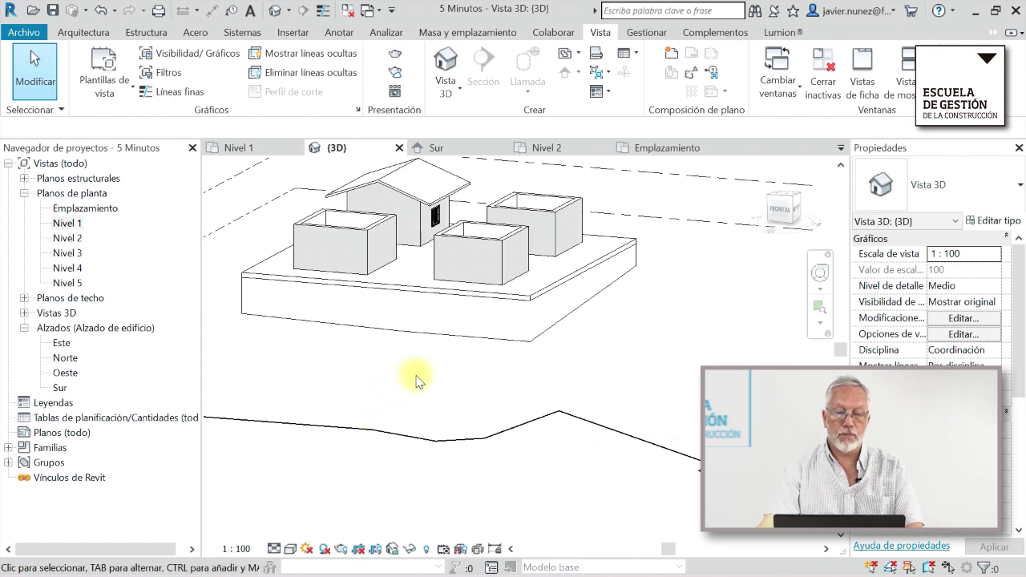
scroll(417, 381, "down", 2)
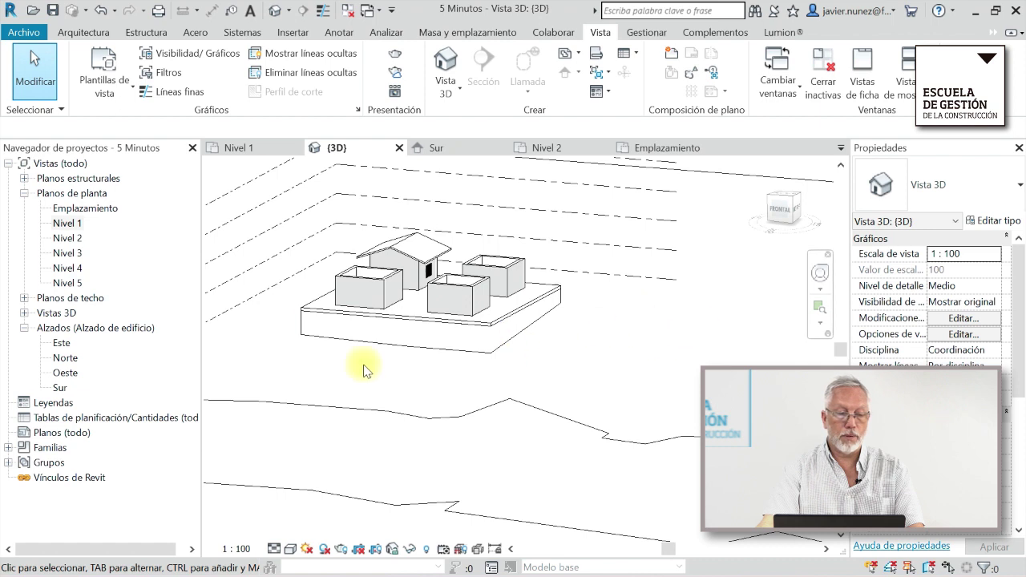
In the Sur elevation, draw a new level at -4.00 below Nivel 1.
double_click(59, 390)
scroll(658, 407, "down", 2)
scroll(684, 422, "down", 2)
middle_click_drag(684, 422, 492, 339)
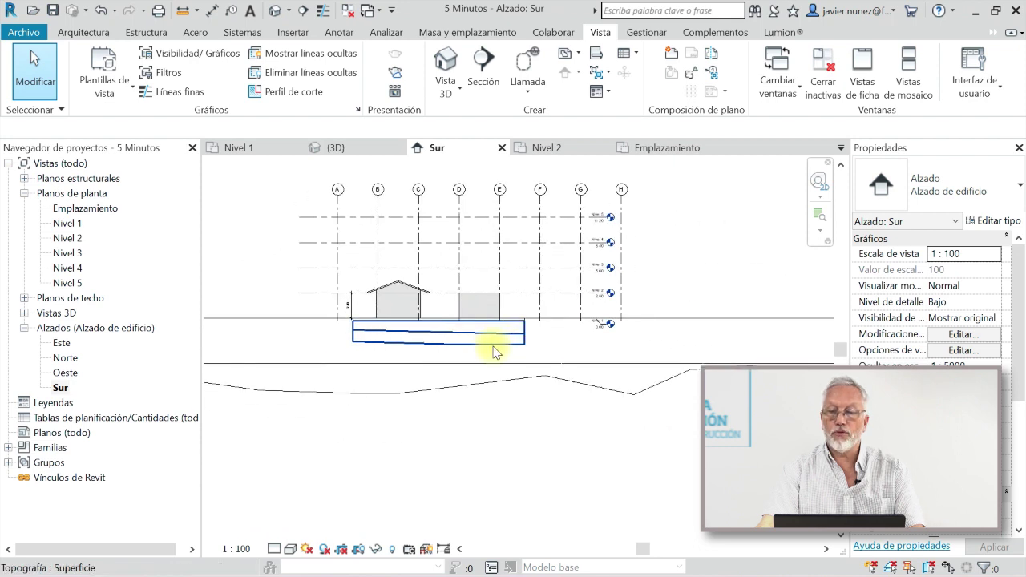
left_click(83, 34)
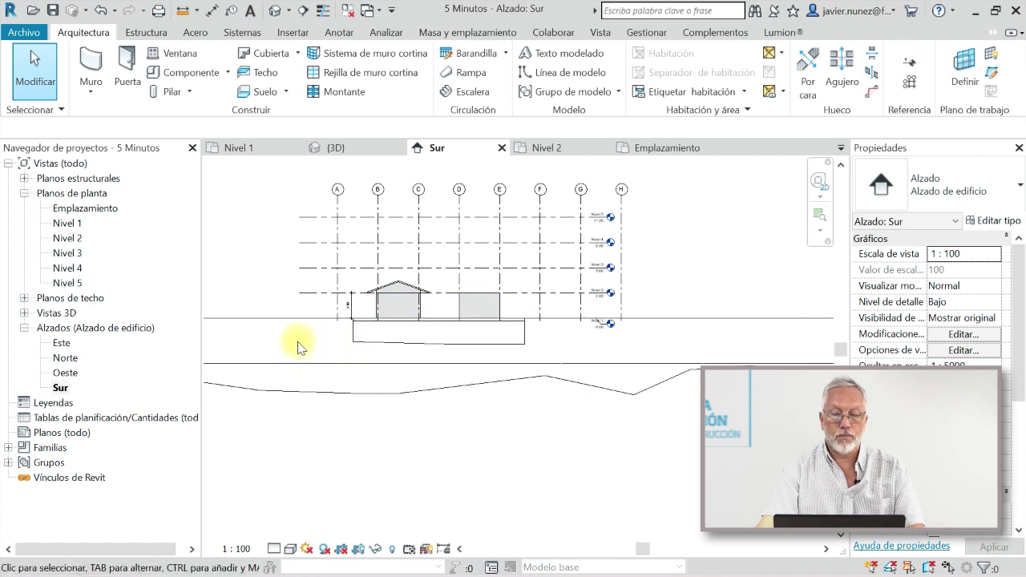
left_click(915, 64)
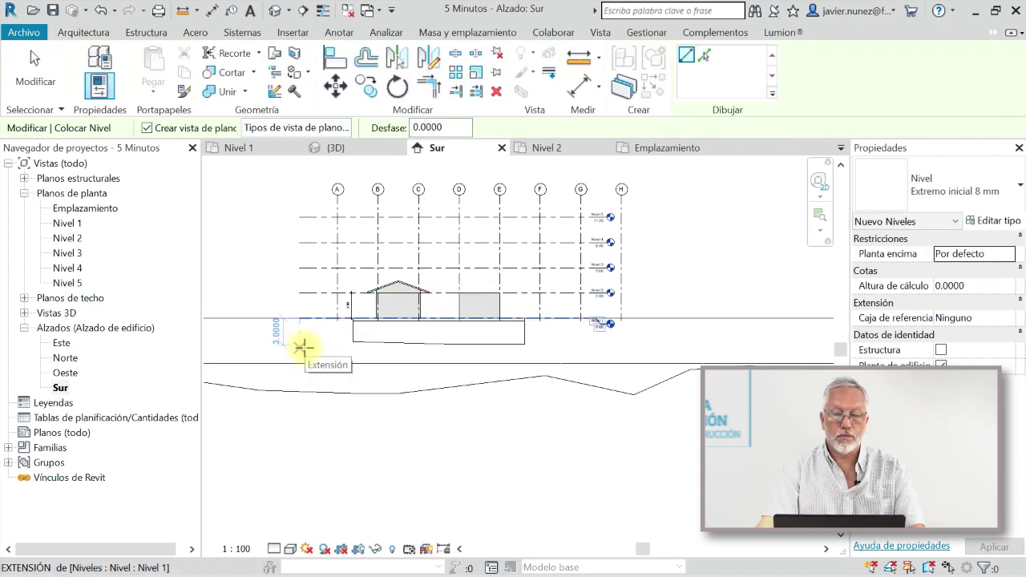
left_click(303, 353)
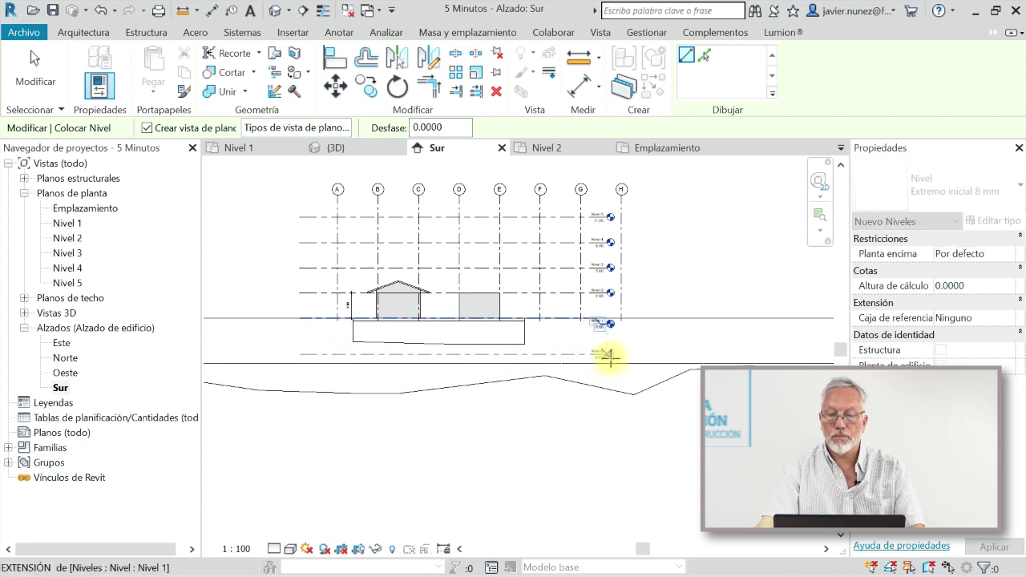
left_click(610, 356)
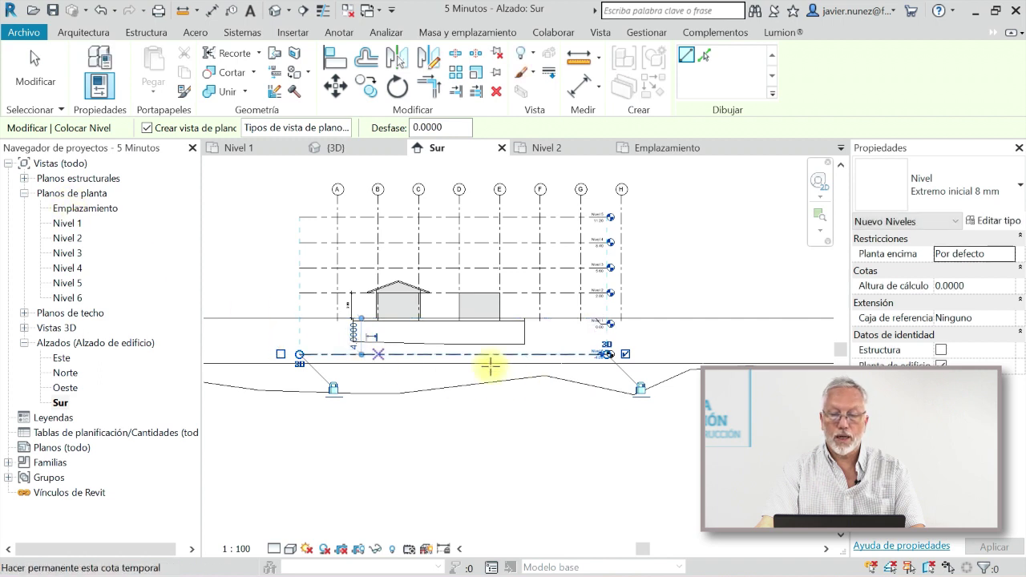
Rename the new level to Fondo Piscina and rename its plan views to match.
scroll(623, 368, "up", 4)
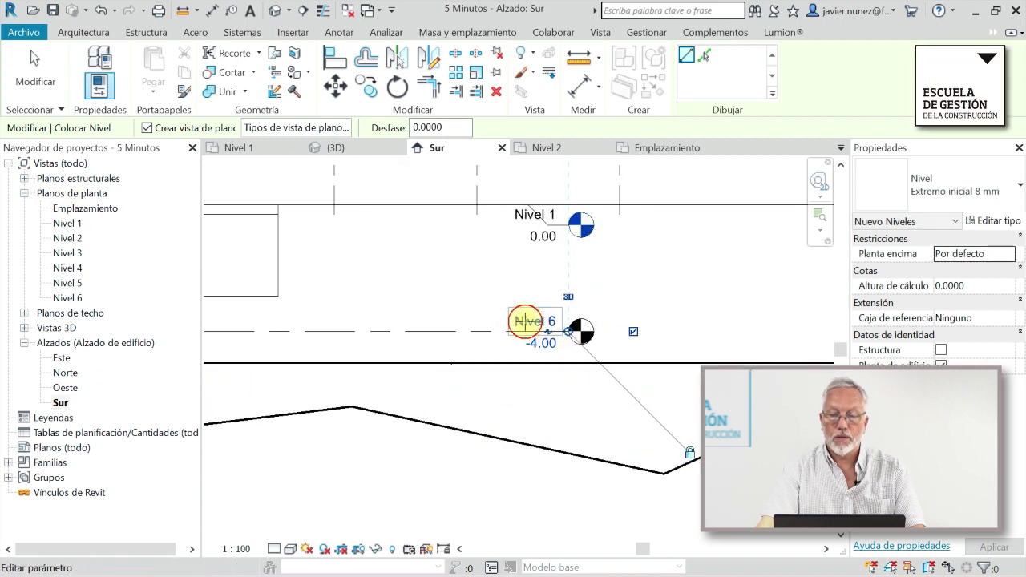
left_click(524, 319)
left_click_drag(524, 320, 467, 316)
type("Fondo Piscina")
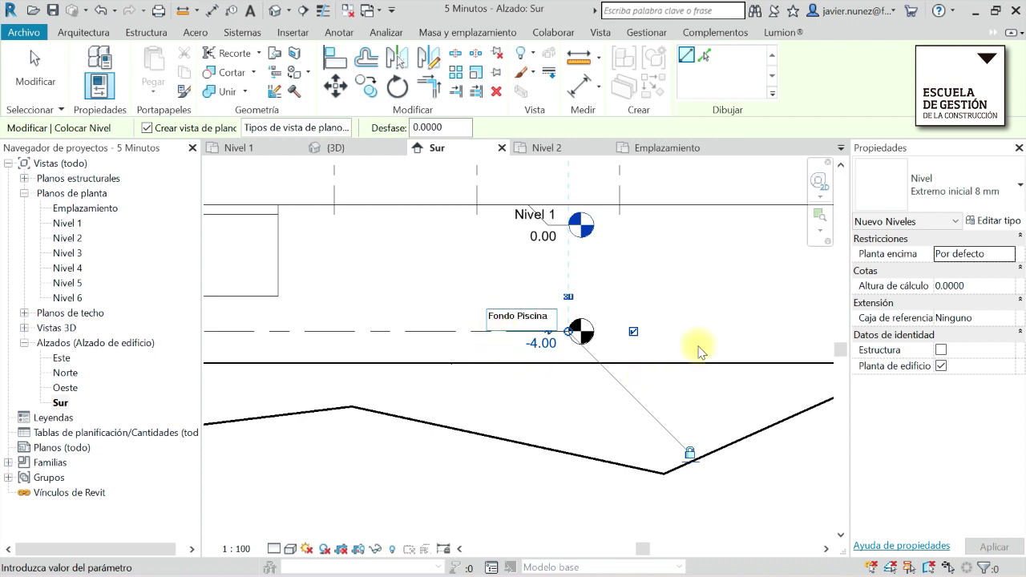
left_click(740, 328)
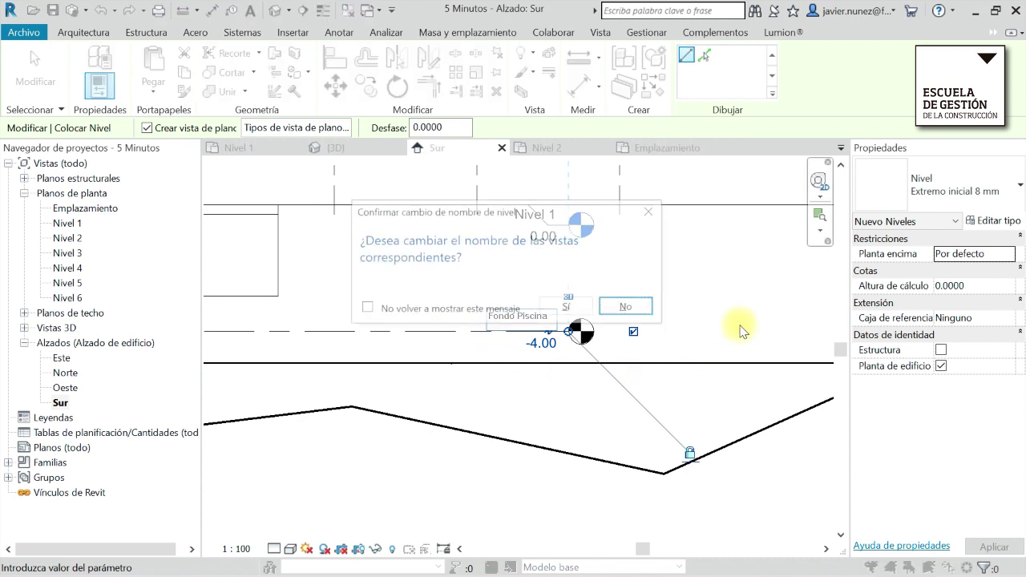
left_click(567, 309)
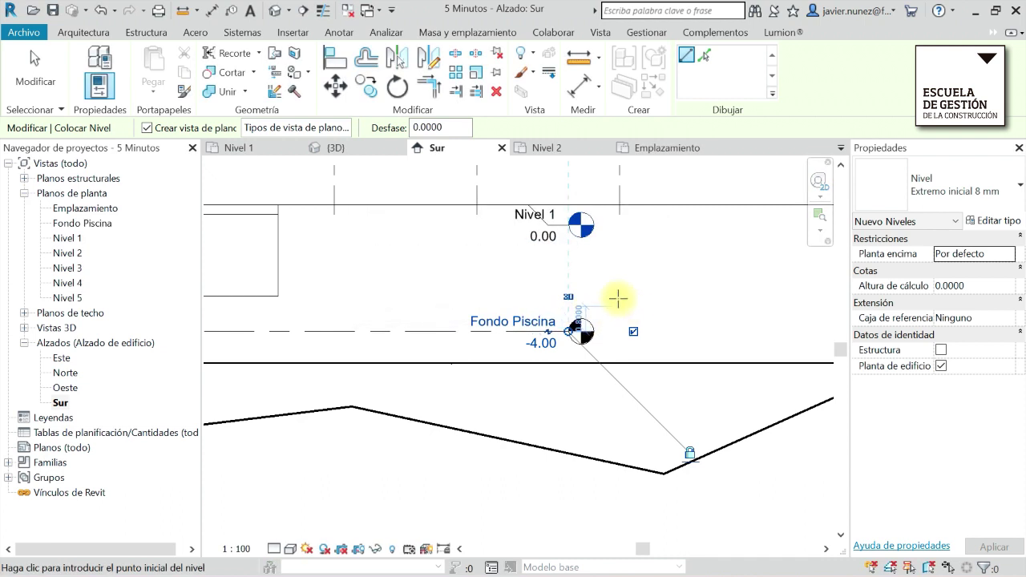
Sketch an 18 × 6 building pad (108 m²) on the Fondo Piscina plan and view it in 3D.
double_click(85, 224)
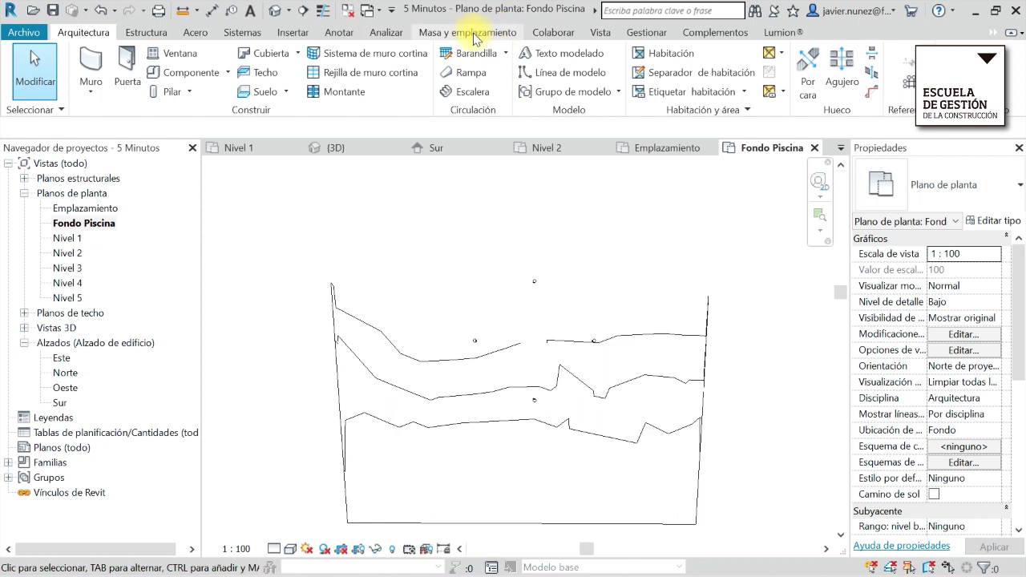
left_click(503, 36)
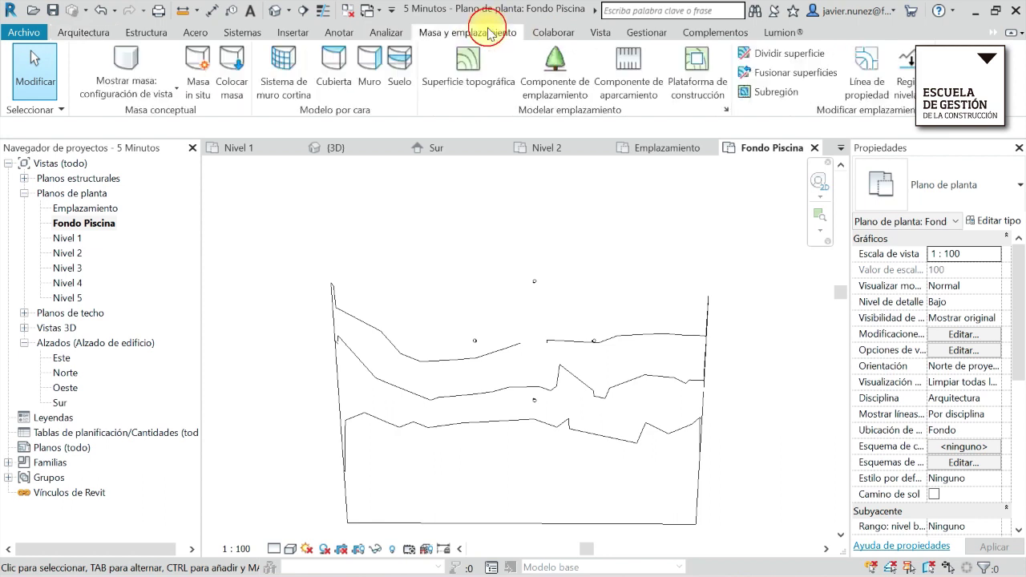
left_click(695, 66)
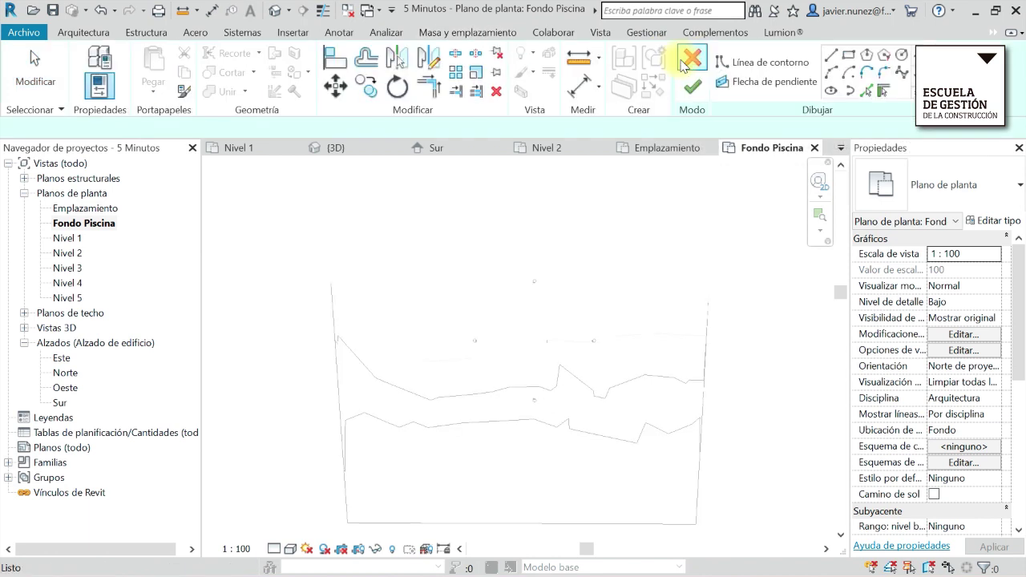
left_click(849, 56)
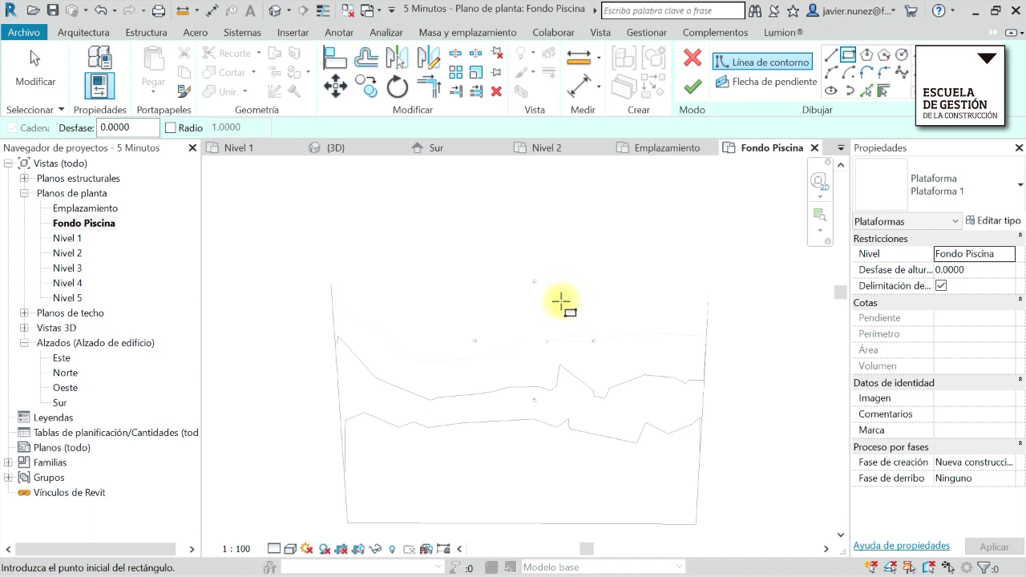
left_click(562, 301)
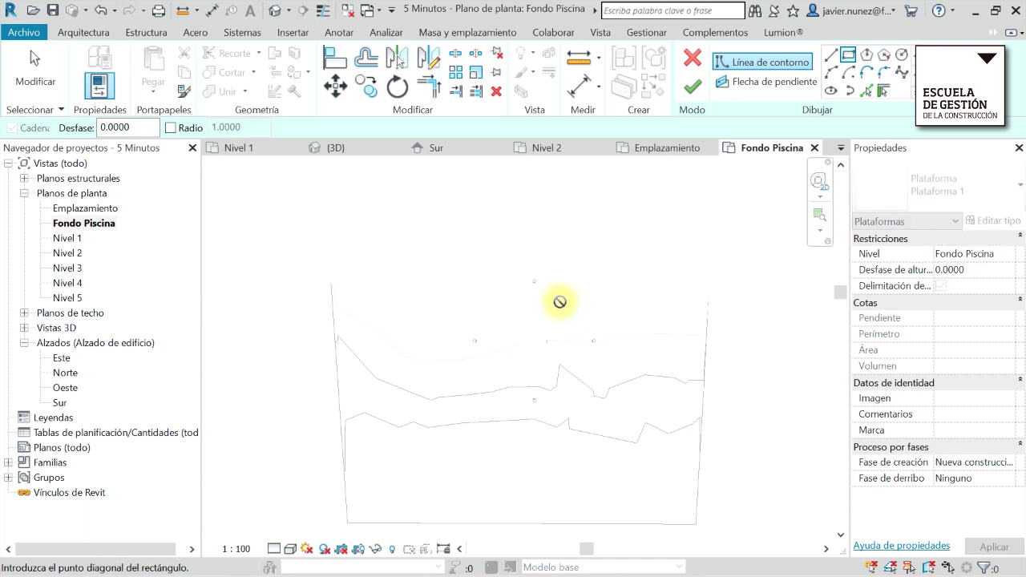
left_click(600, 314)
scroll(591, 314, "up", 2)
scroll(583, 316, "up", 2)
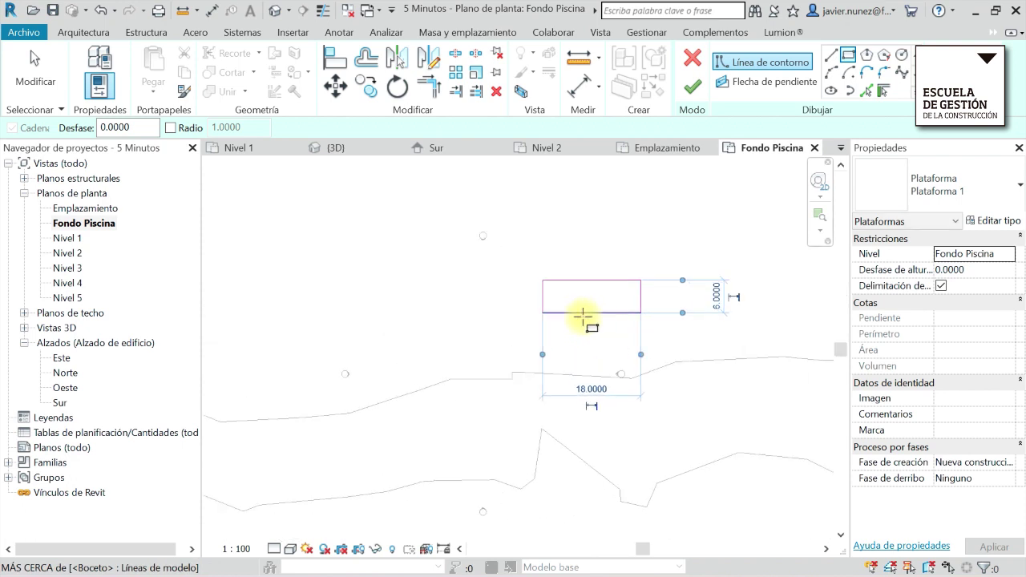
left_click(693, 86)
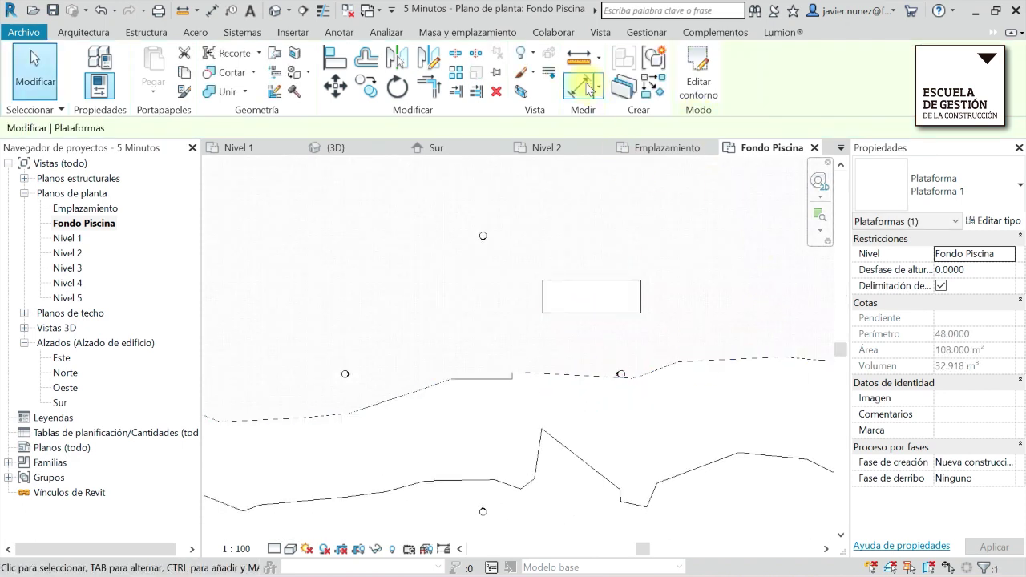
left_click(600, 32)
left_click(445, 68)
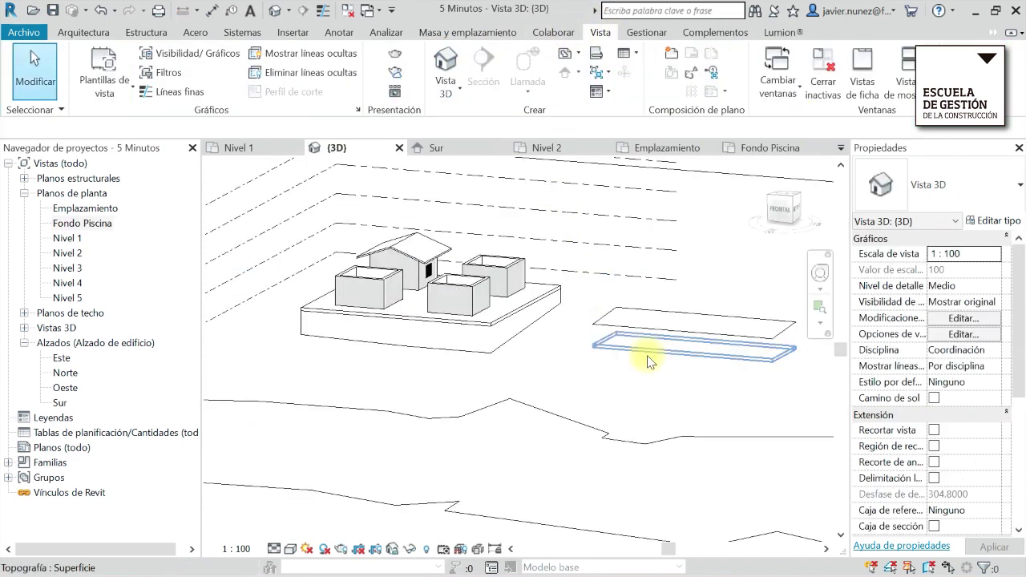
Switch the 3D view to Sombreado and orbit to reveal the sunken pool pit.
middle_click_drag(679, 410, 687, 426, "shift")
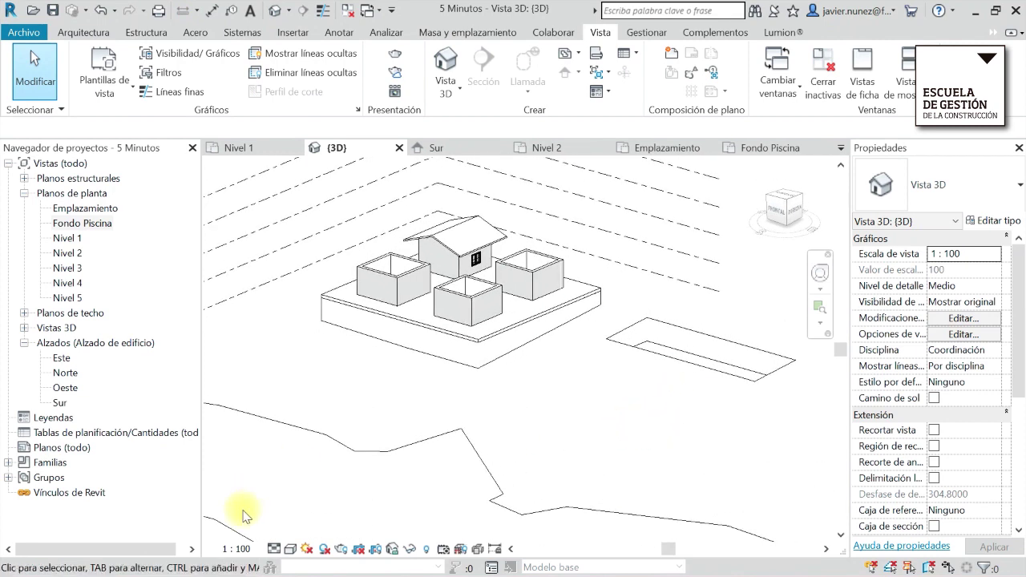
left_click(290, 549)
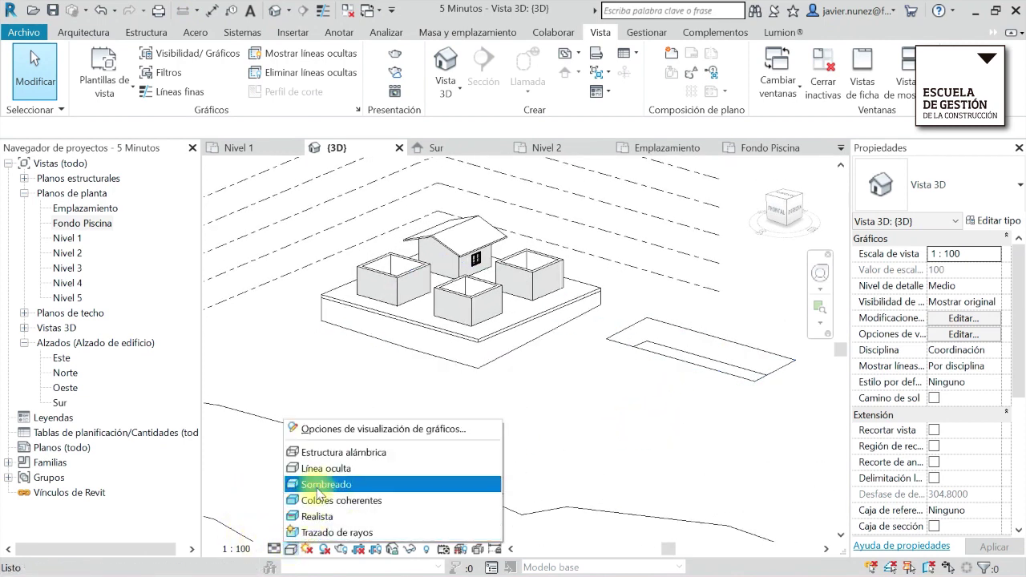
left_click(319, 489)
middle_click_drag(635, 422, 613, 442, "shift")
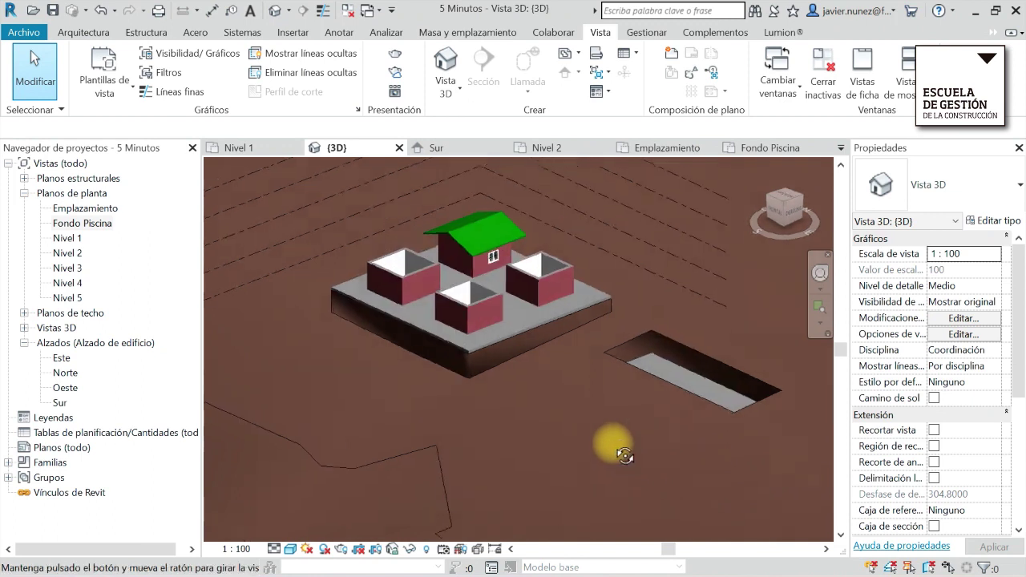
middle_click_drag(665, 403, 598, 347)
mouse_move(572, 425)
middle_mouse_down("shift")
mouse_move(614, 360)
mouse_move(566, 395)
mouse_move(557, 377)
middle_mouse_up("shift")
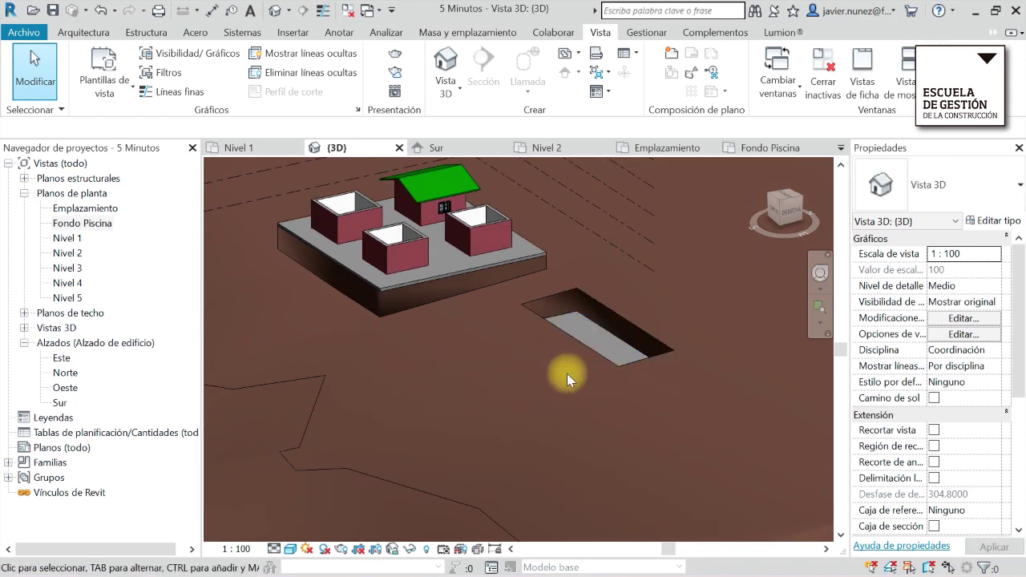
mouse_move(553, 373)
middle_mouse_down("shift")
mouse_move(591, 367)
mouse_move(458, 301)
mouse_move(510, 364)
mouse_move(554, 390)
middle_mouse_up("shift")
scroll(510, 364, "down", 2)
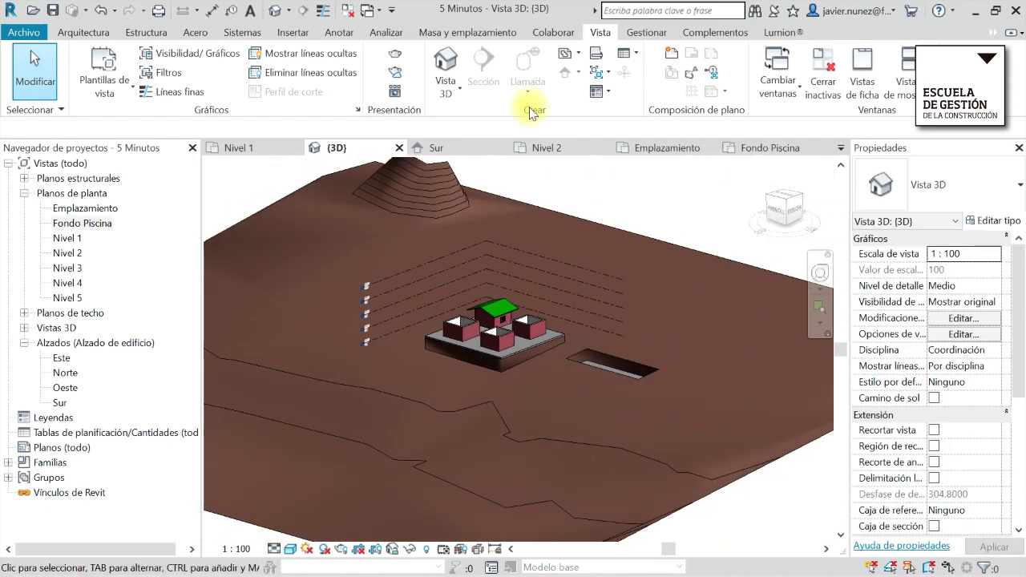
Start the site Tree tool and select the Arce rojo - 9 metros type.
left_click(468, 34)
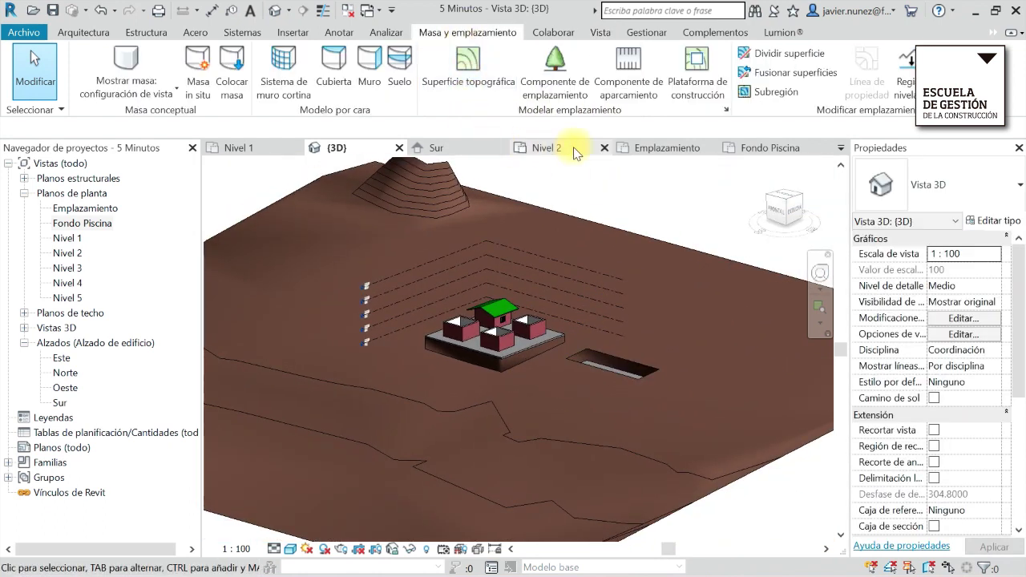
left_click(556, 80)
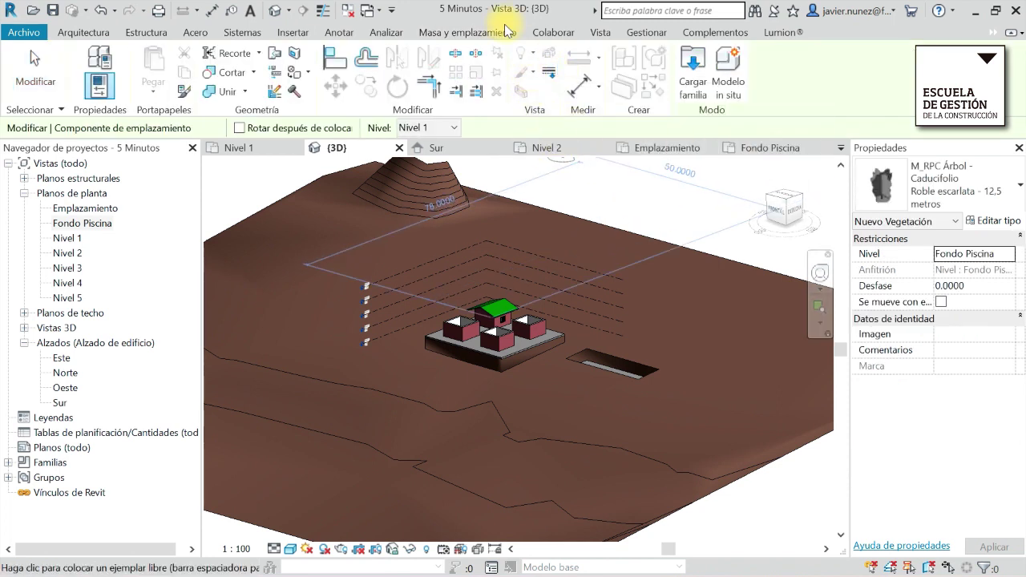
left_click(1017, 197)
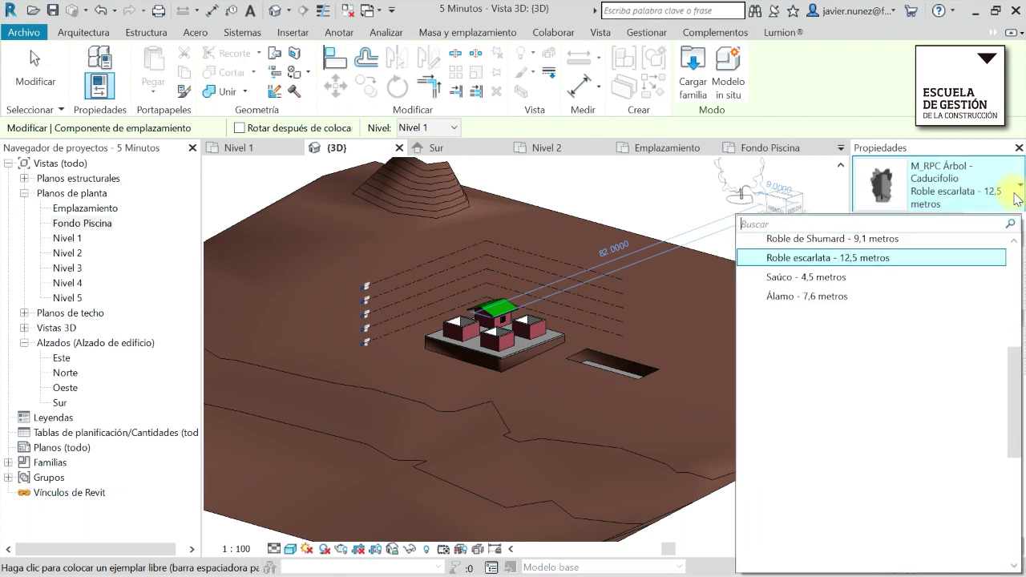
left_click_drag(1015, 355, 1011, 261)
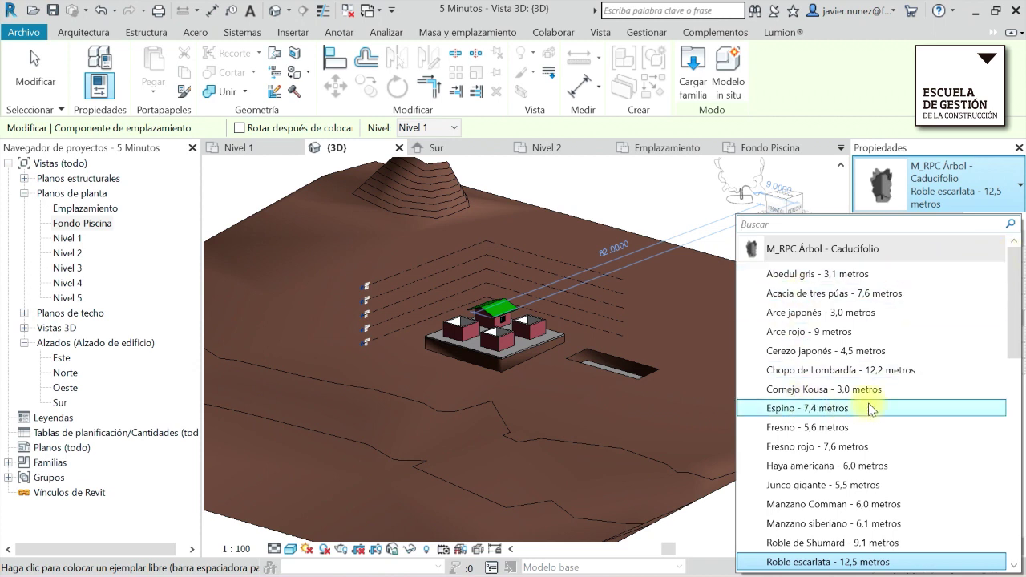
left_click(814, 332)
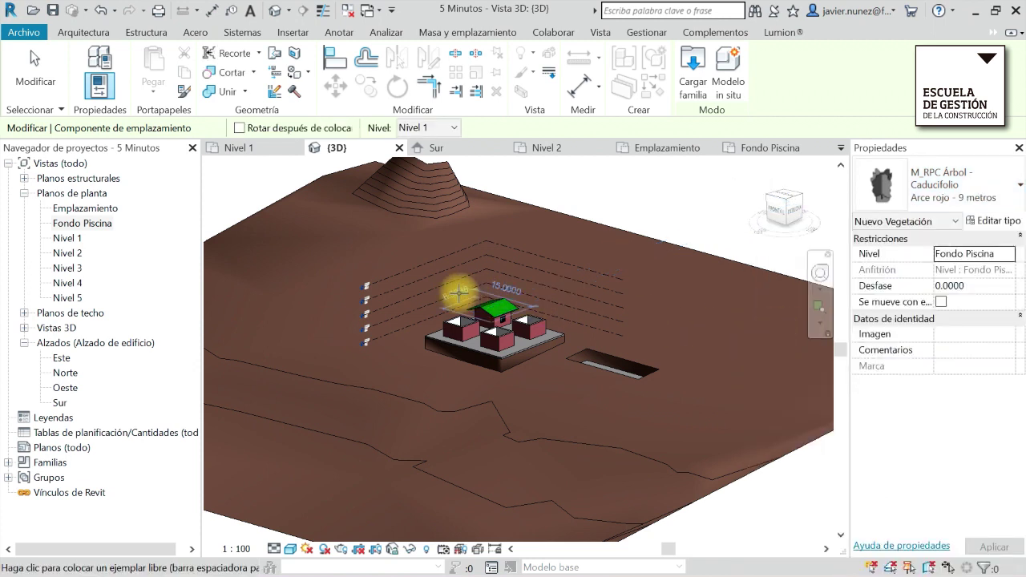
Plant Arce rojo trees behind the platform, right of the pool pad, on the slope and on the hilltop.
left_click(449, 295)
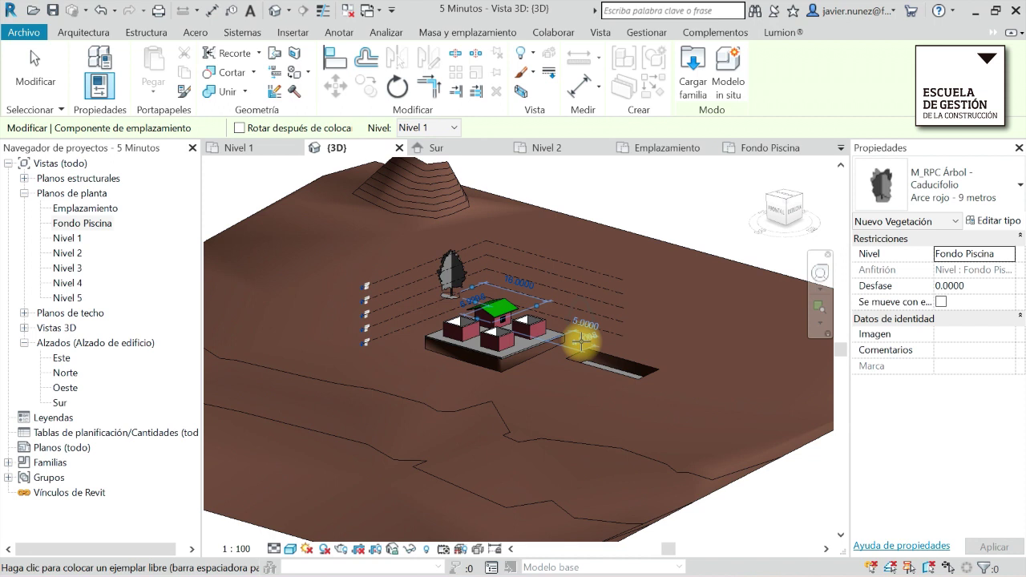
left_click(612, 328)
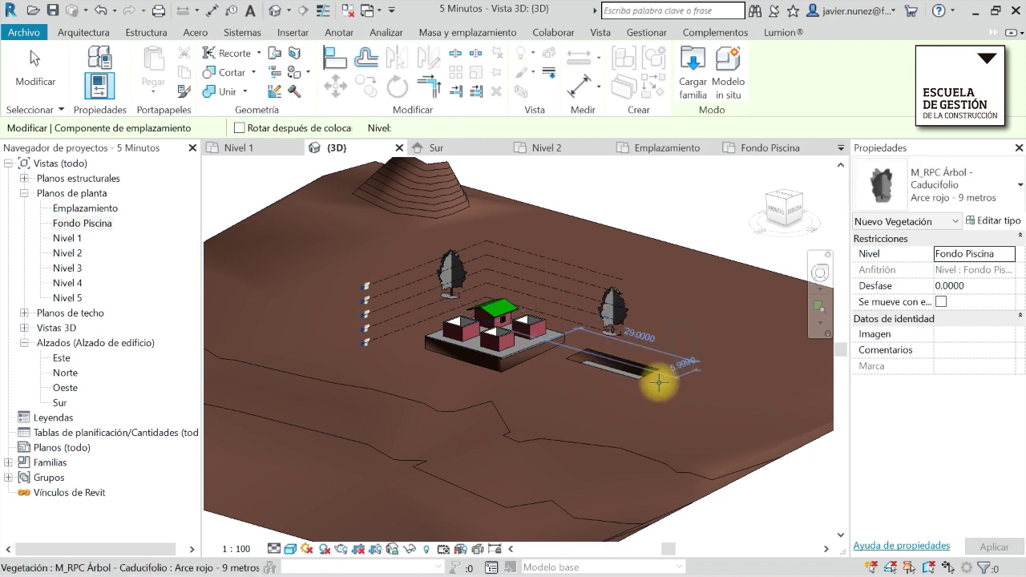
left_click(354, 398)
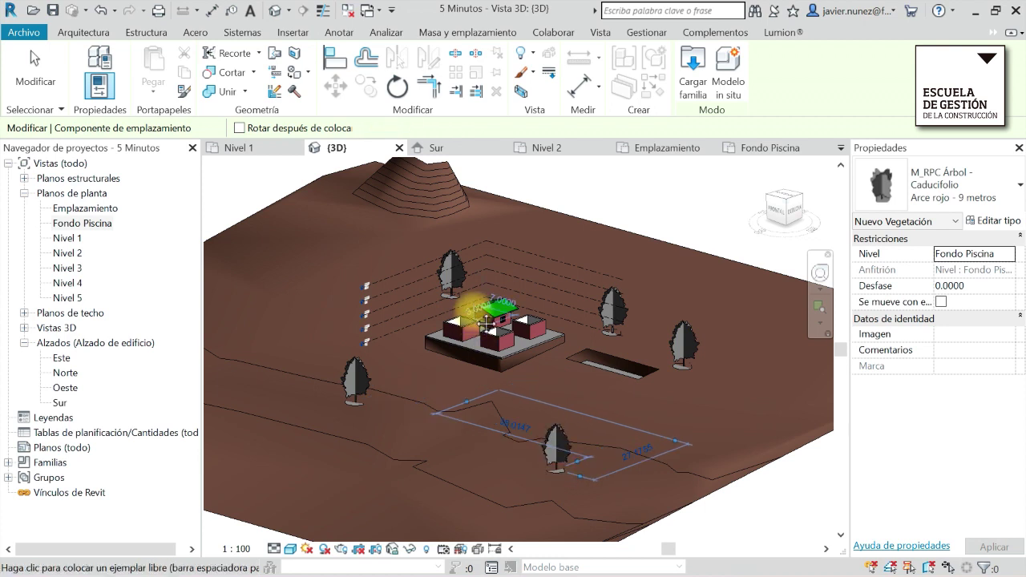
middle_click_drag(481, 425, 514, 526)
left_click(443, 255)
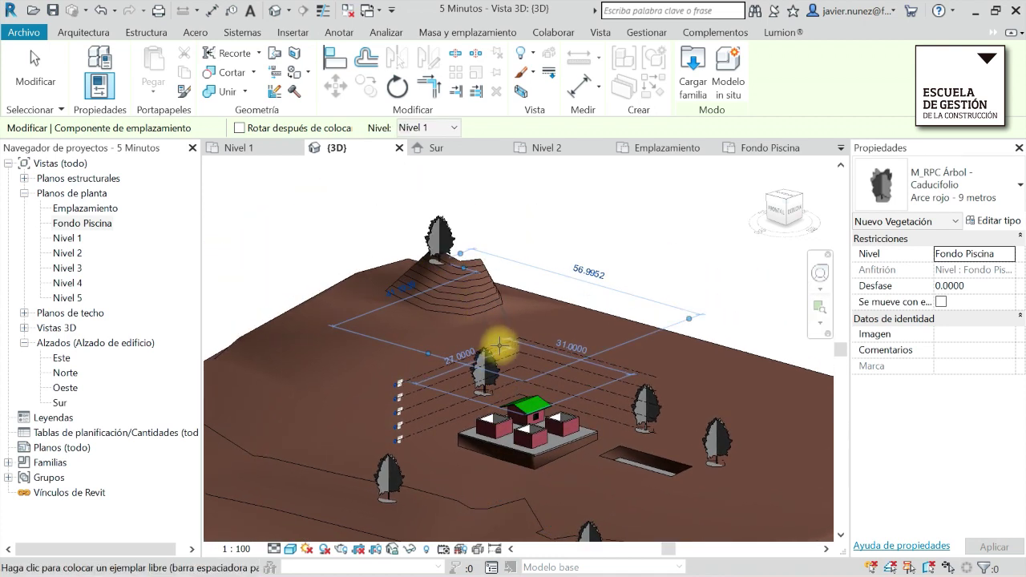
Switch to Espino - 7,4 metros and plant two trees near the buildings.
left_click(991, 199)
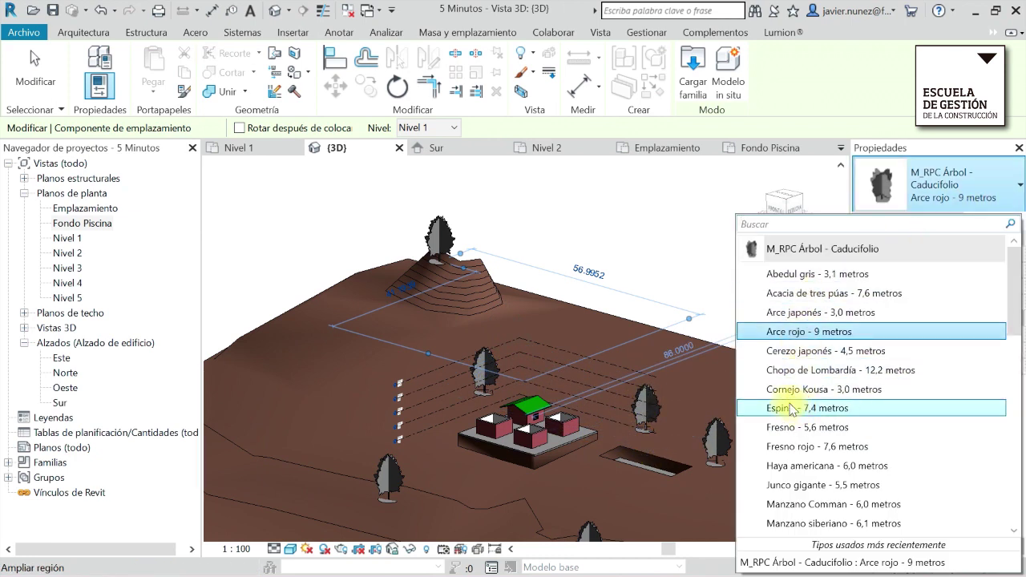
left_click(792, 410)
left_click(598, 401)
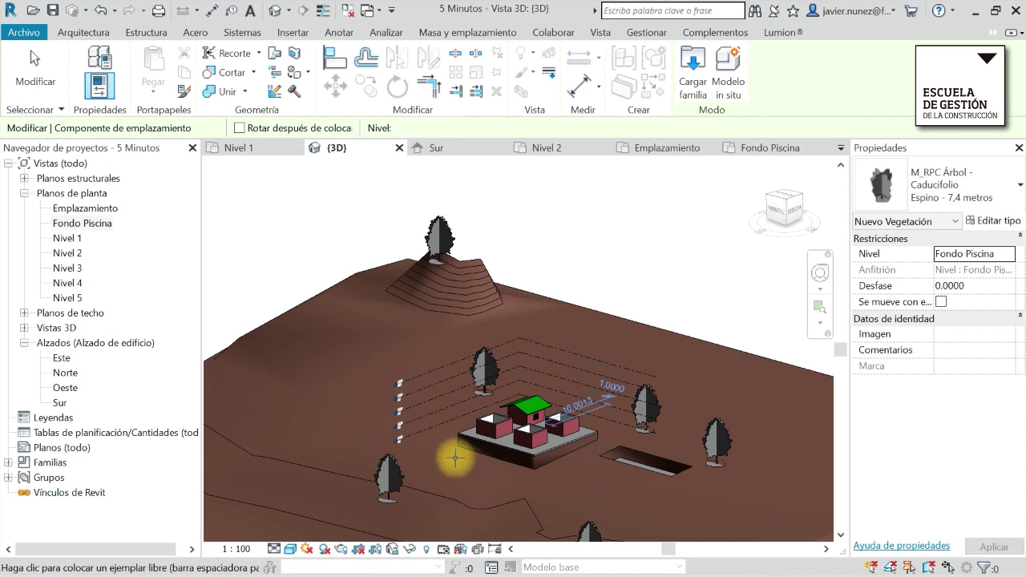
left_click(424, 441)
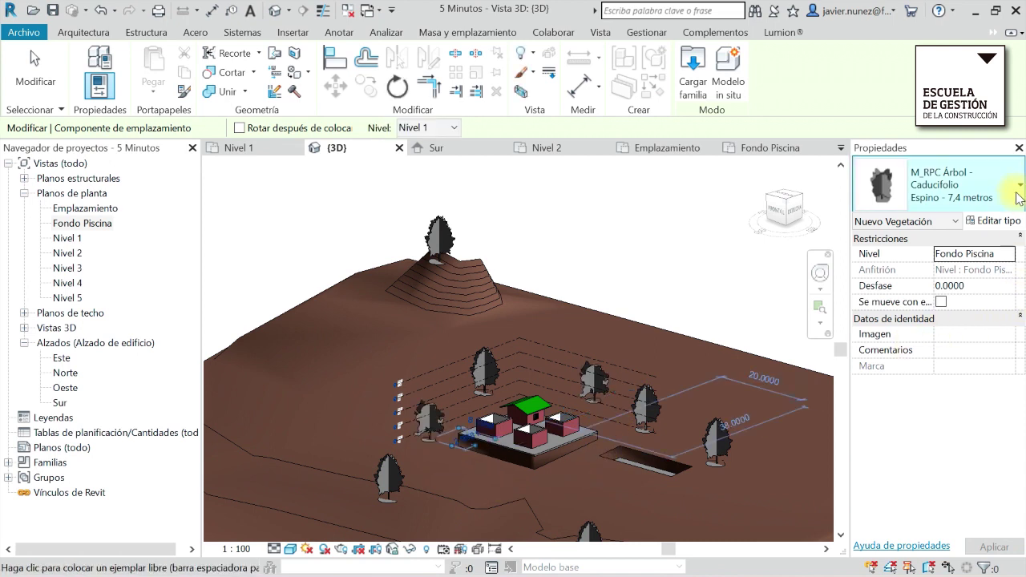
Switch to Haya americana - 6,0 metros and plant one tree left of the platform.
left_click(987, 192)
left_click(785, 466)
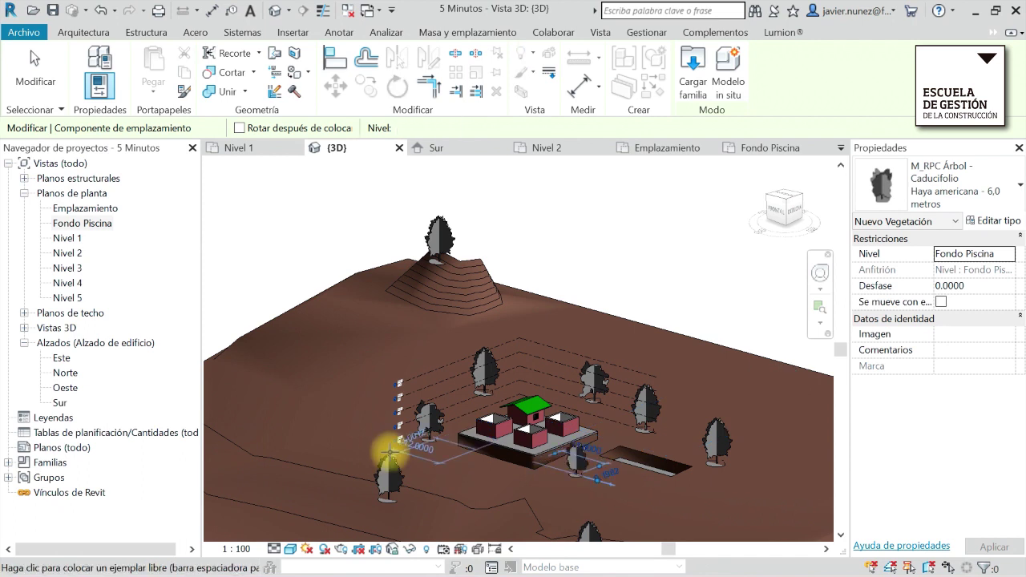
left_click(446, 462)
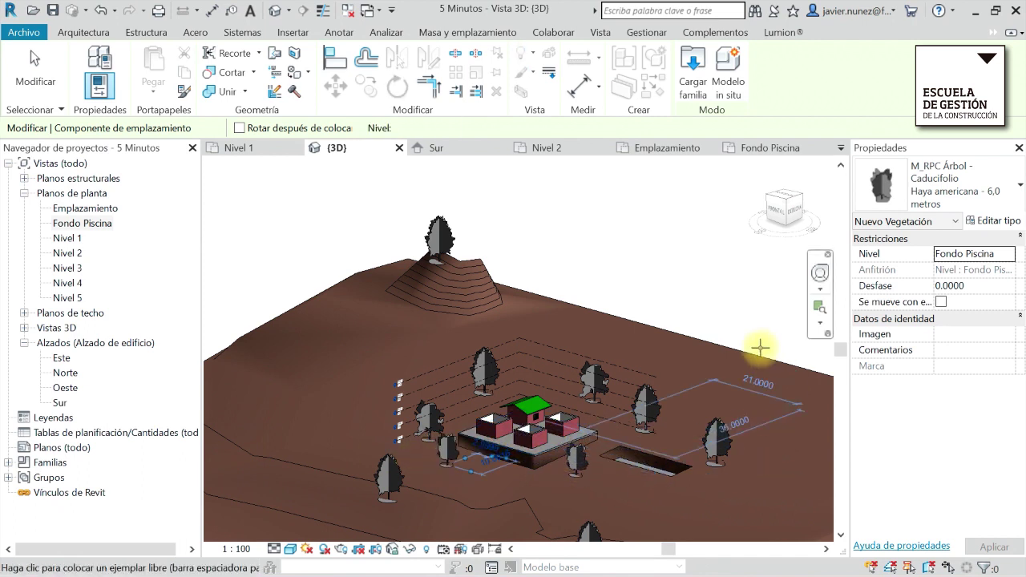
scroll(575, 401, "up", 2)
scroll(583, 380, "down", 3)
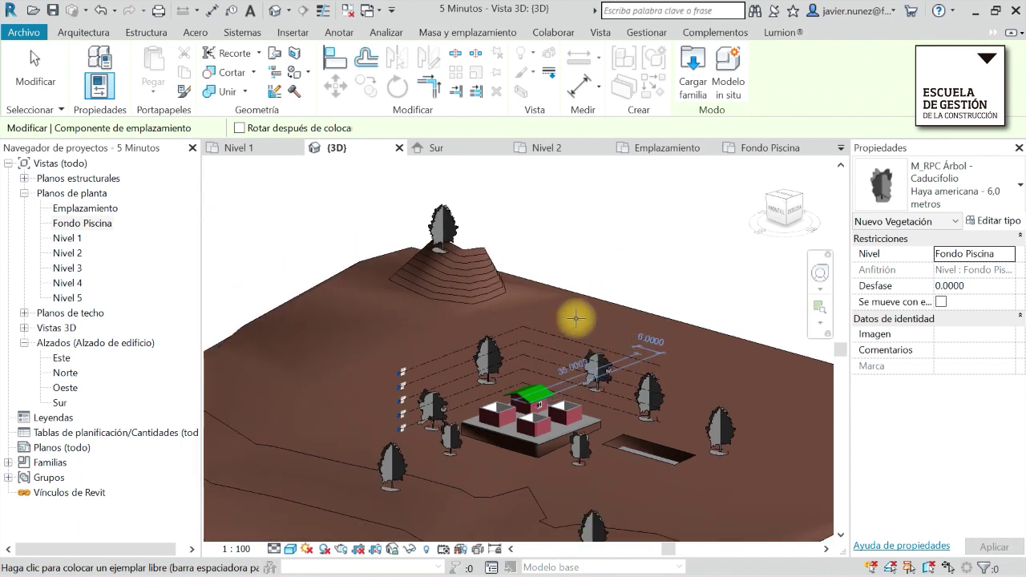
Inspect the trees from the right side and up close, then end tree placement.
left_click(797, 215)
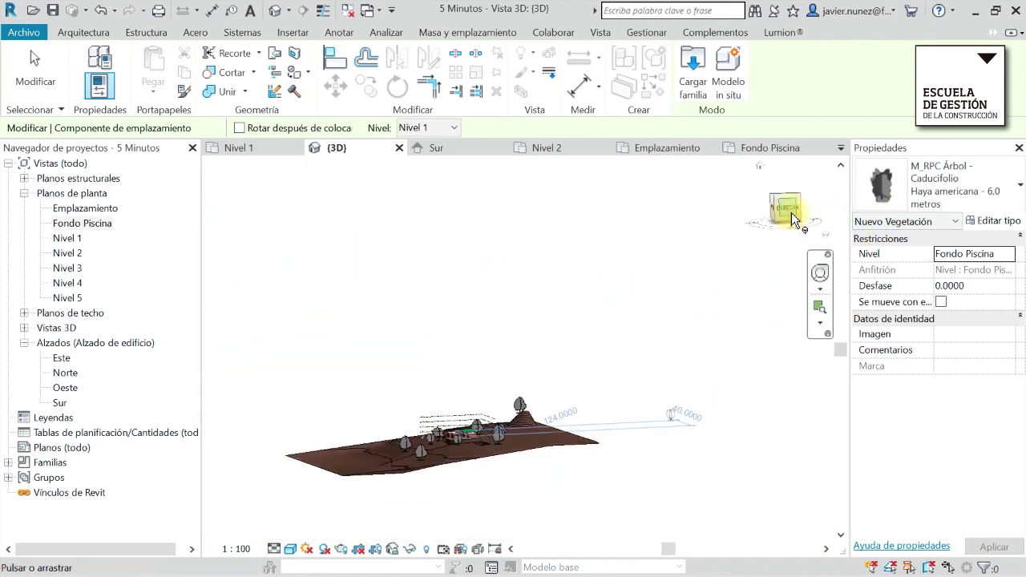
scroll(577, 350, "up", 2)
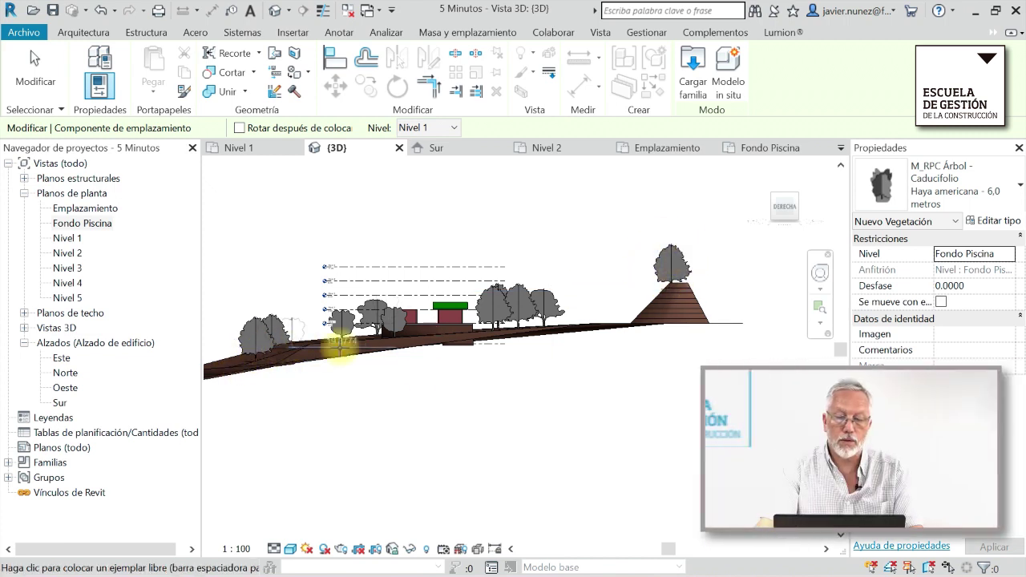
mouse_move(406, 393)
middle_mouse_down("shift")
mouse_move(511, 433)
mouse_move(509, 419)
middle_mouse_up("shift")
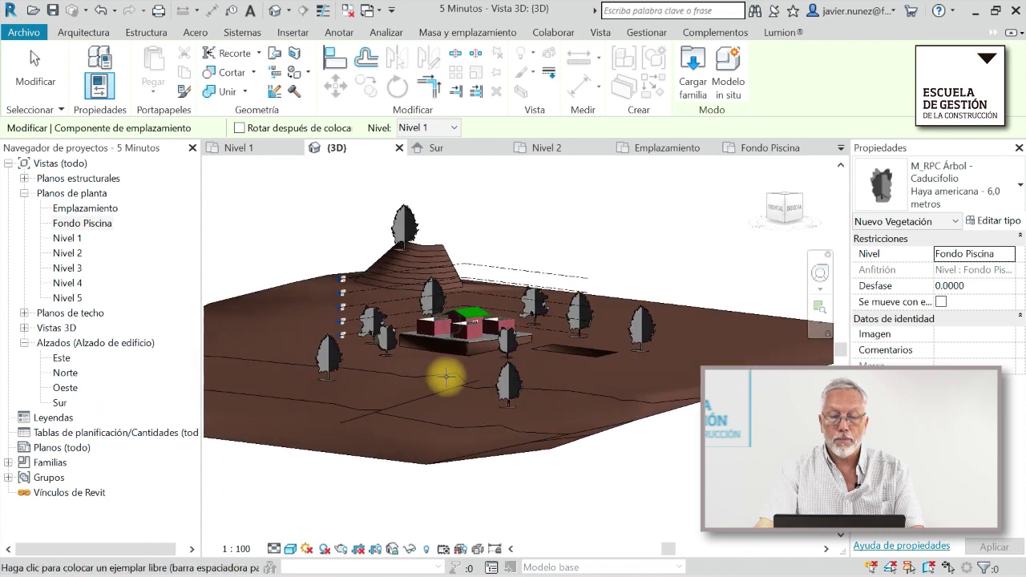
scroll(442, 376, "up", 2)
mouse_move(441, 376)
middle_mouse_down("shift")
mouse_move(494, 384)
mouse_move(477, 435)
middle_mouse_up("shift")
scroll(424, 321, "up", 2)
middle_click_drag(470, 313, 458, 435)
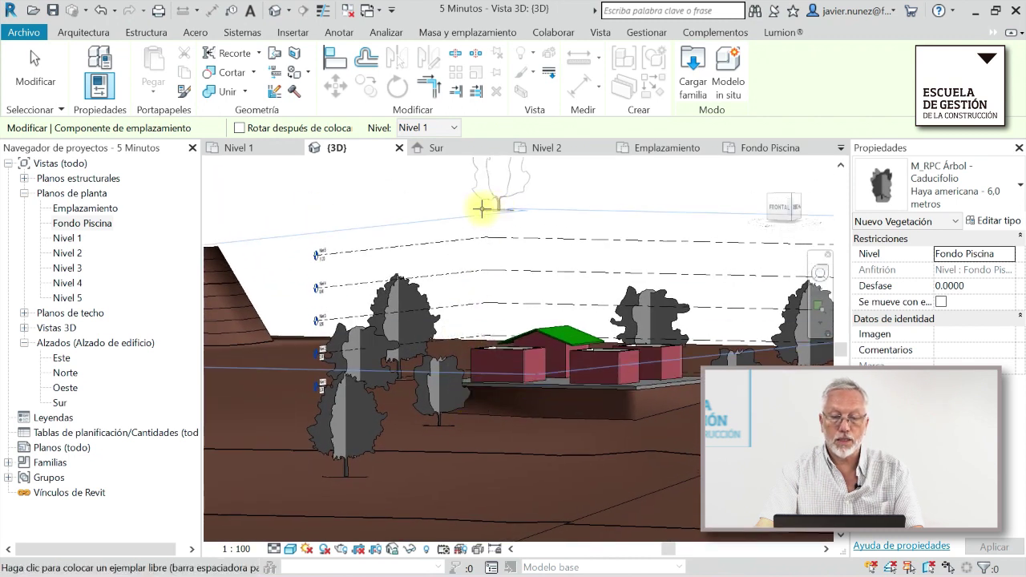
key("Escape")
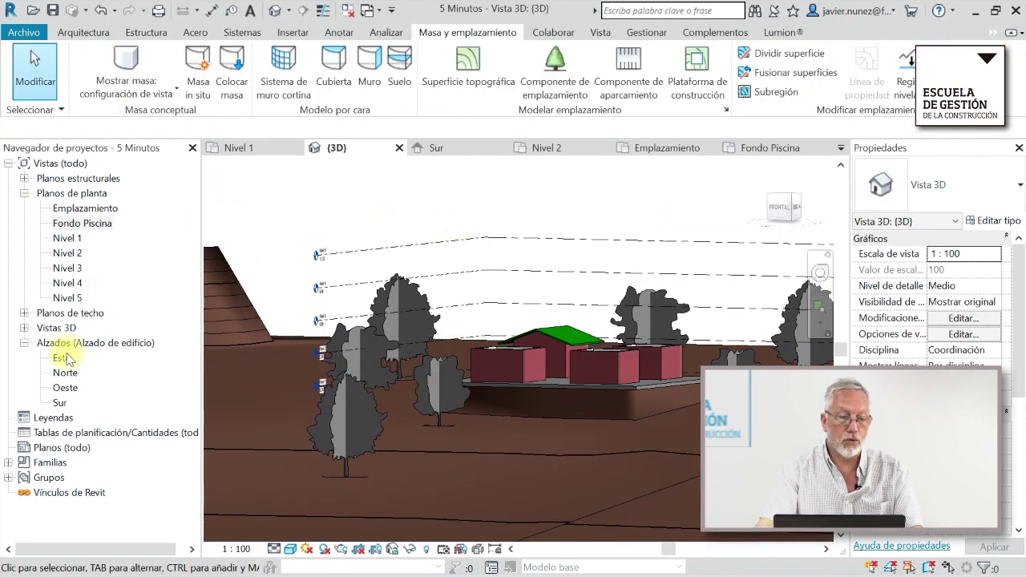
left_click(58, 403)
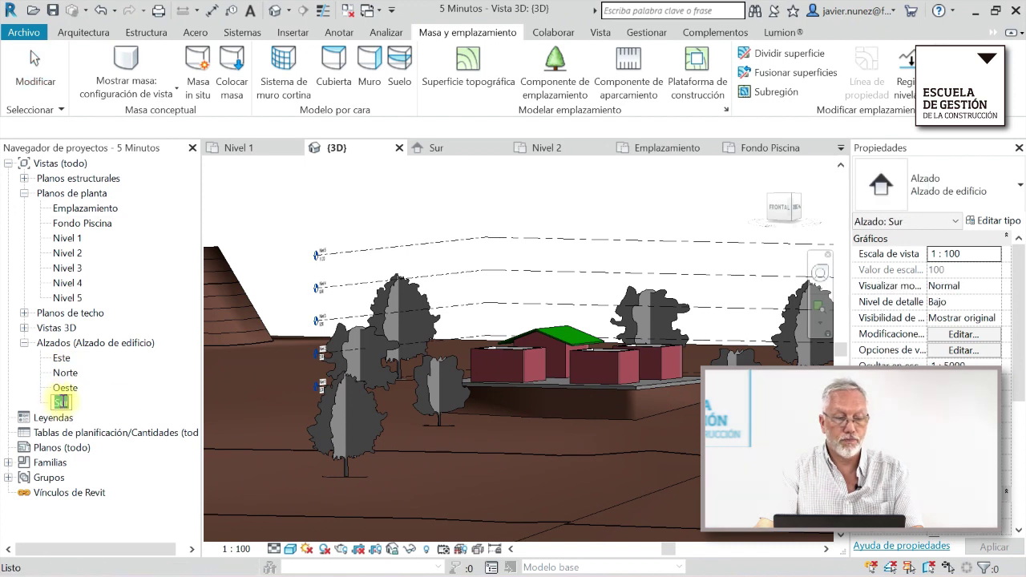
double_click(62, 403)
middle_click_drag(516, 441, 528, 441)
scroll(528, 441, "down", 3)
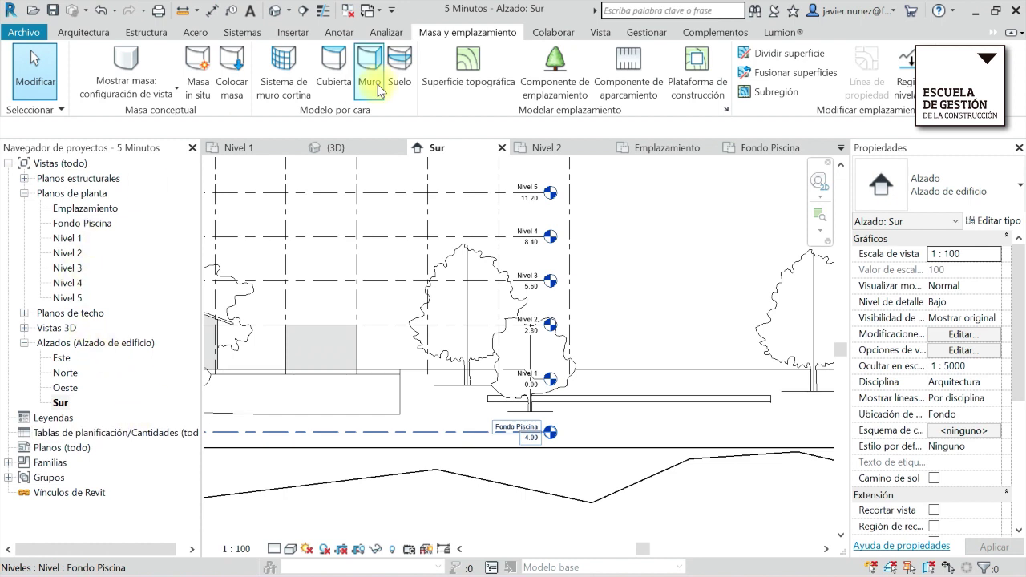
left_click(602, 32)
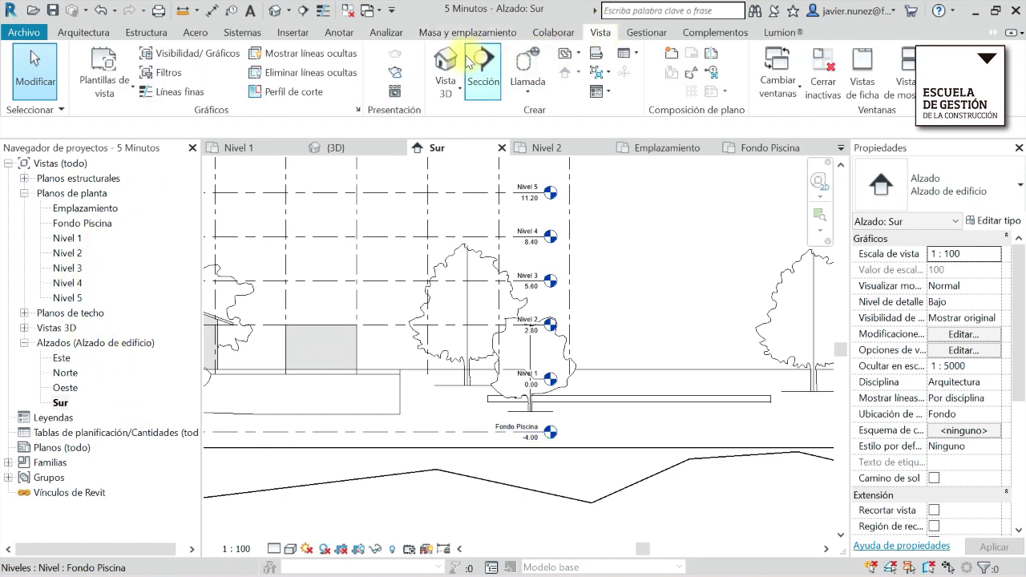
left_click(446, 64)
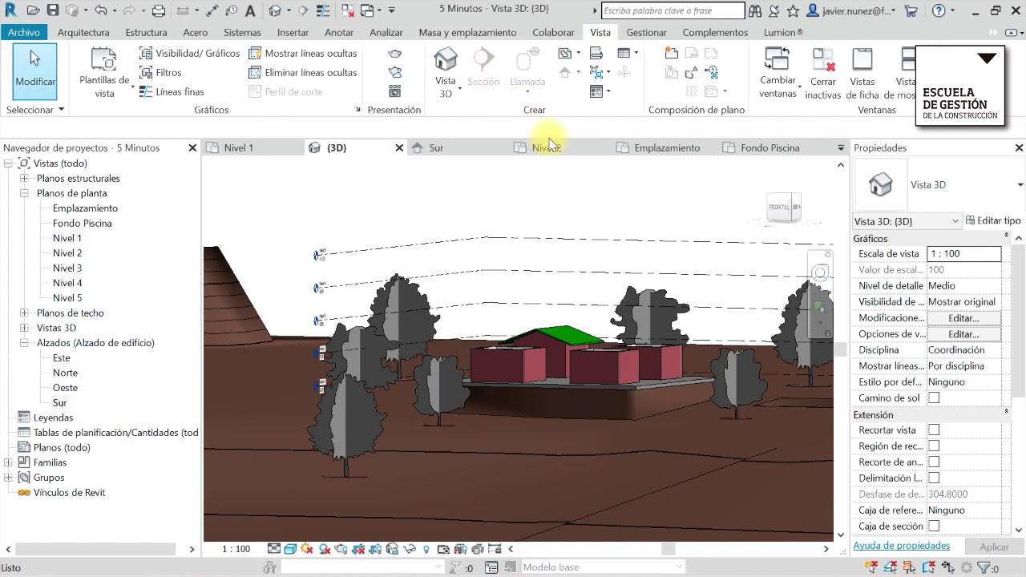
Set the 3D view's visual style to Realista.
left_click(290, 549)
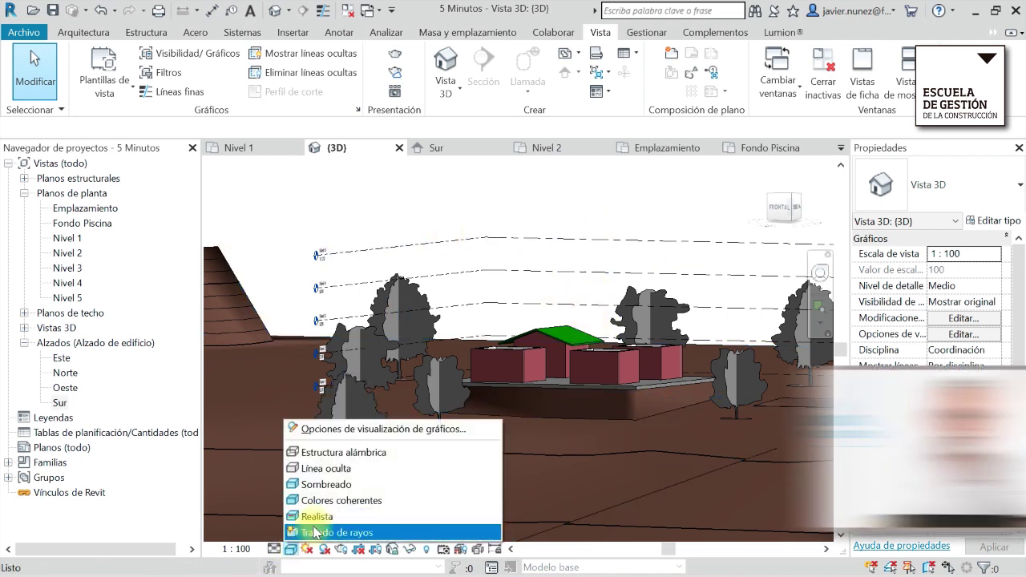
left_click(317, 518)
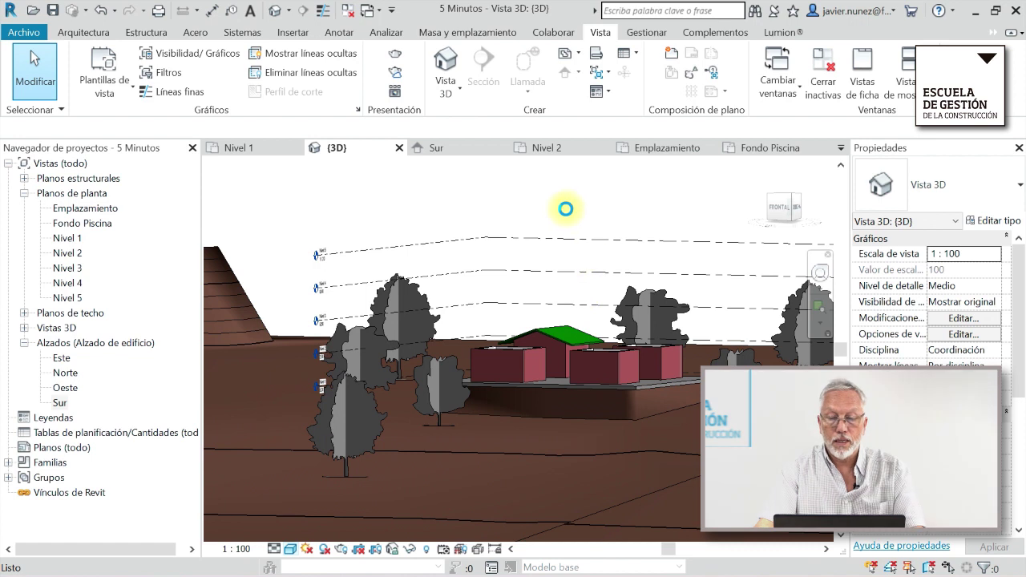